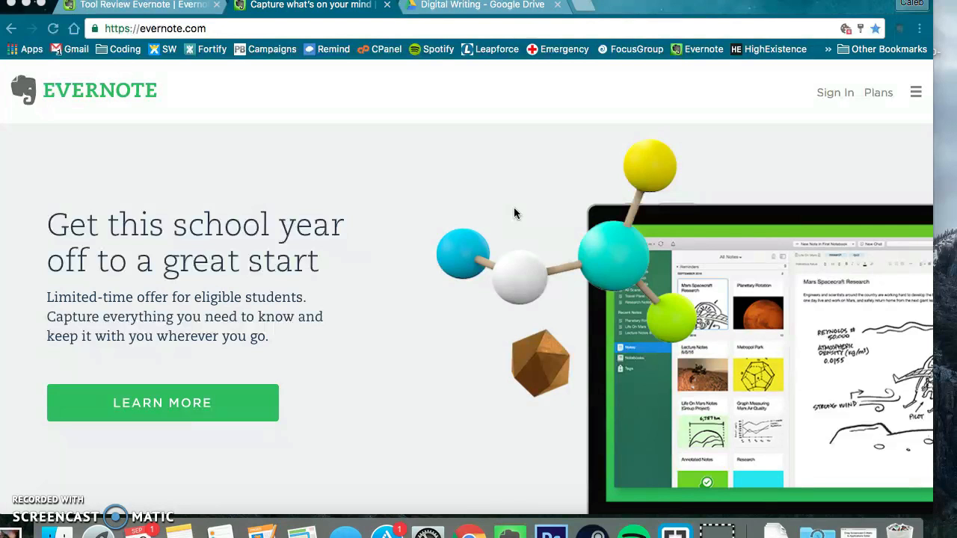
Step: Look over the Evernote home page and its student Premium offer, and return to the home page
left_click(210, 29)
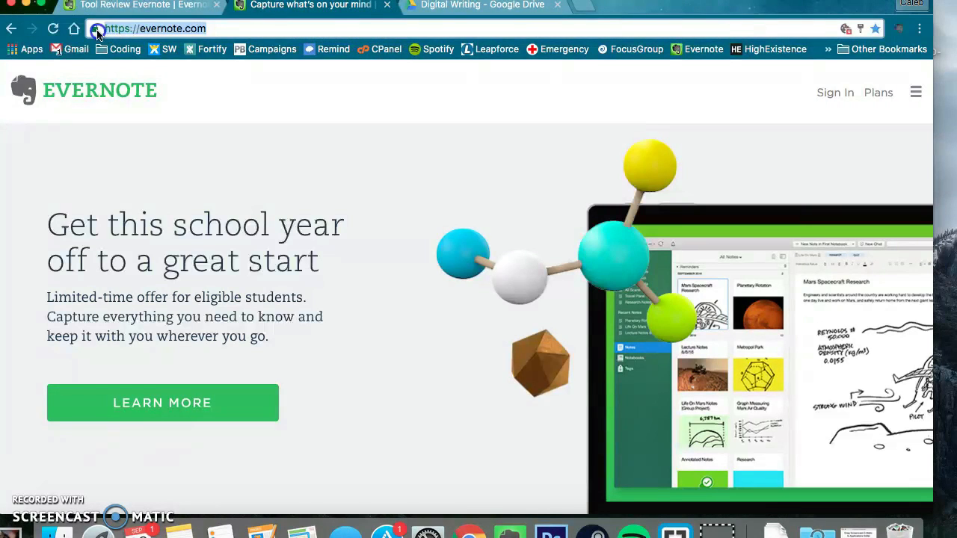
left_click(335, 112)
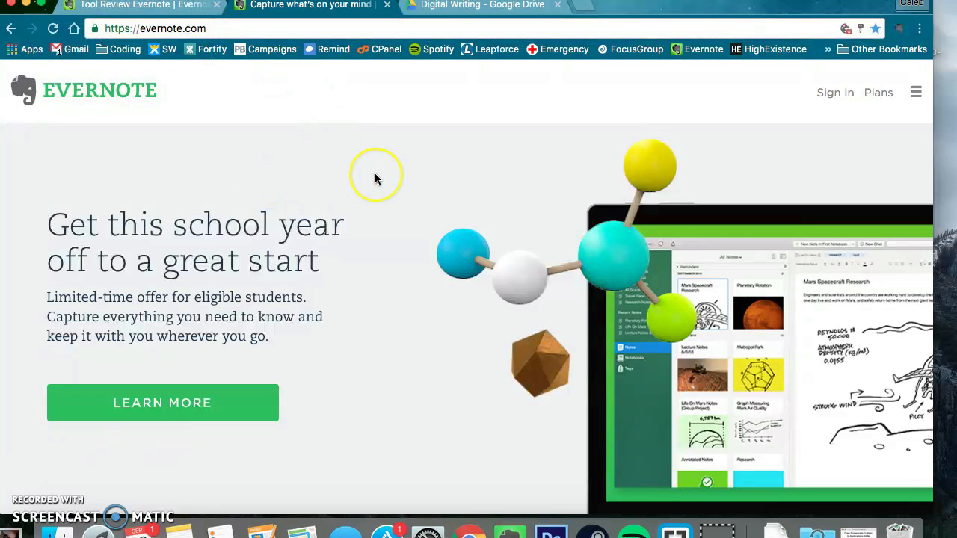
scroll(375, 178, "down", 1)
scroll(359, 224, "up", 1)
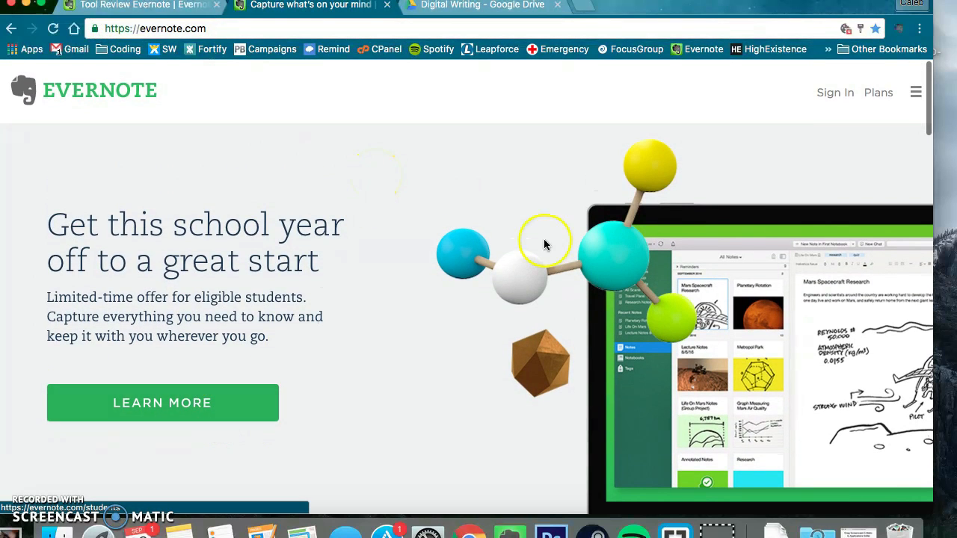
scroll(496, 220, "down", 5)
scroll(496, 222, "up", 5)
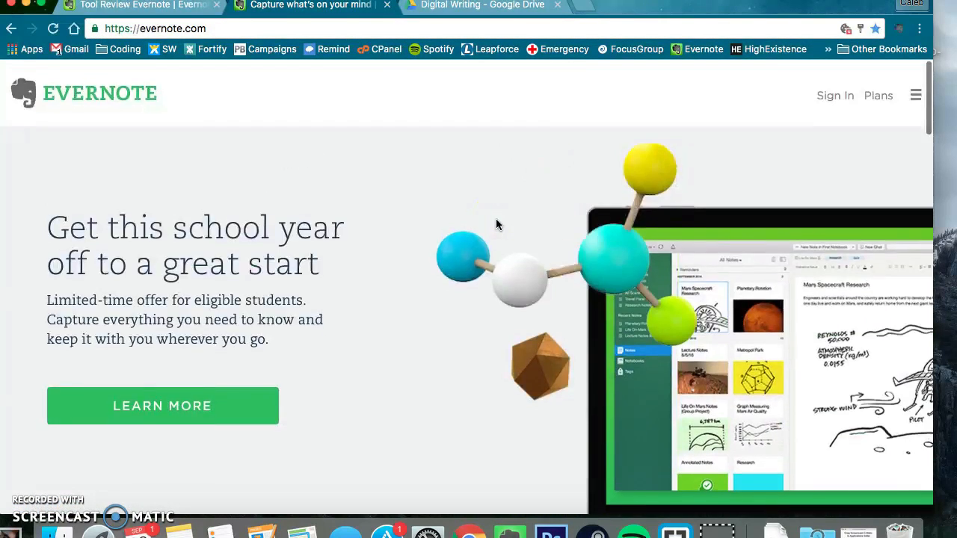
left_click(180, 398)
left_click(430, 178)
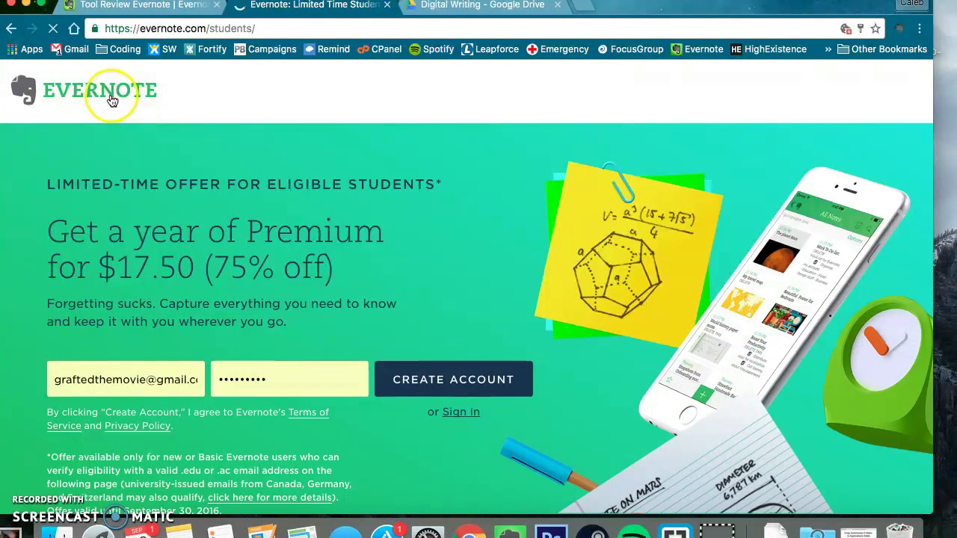
left_click(112, 101)
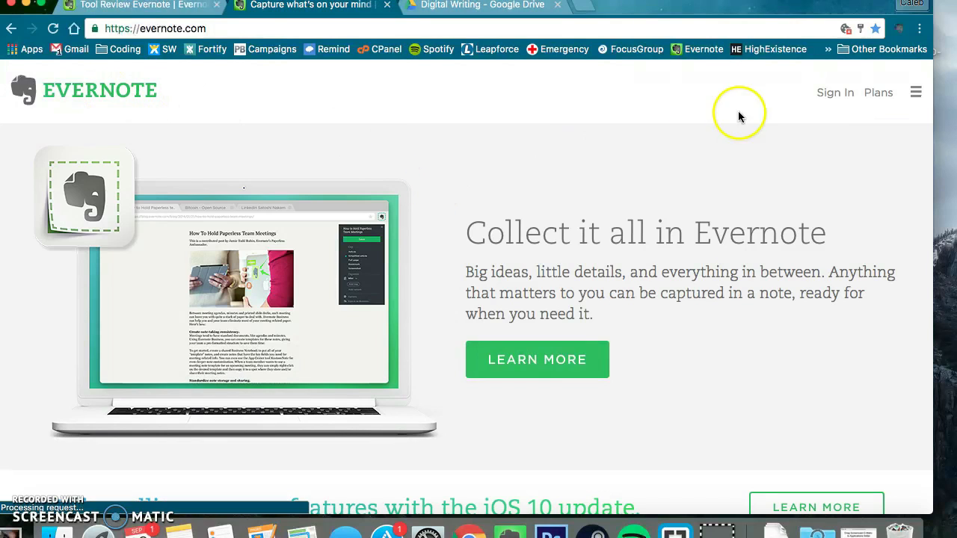
Step: Sign in to the existing Evernote account
left_click(837, 93)
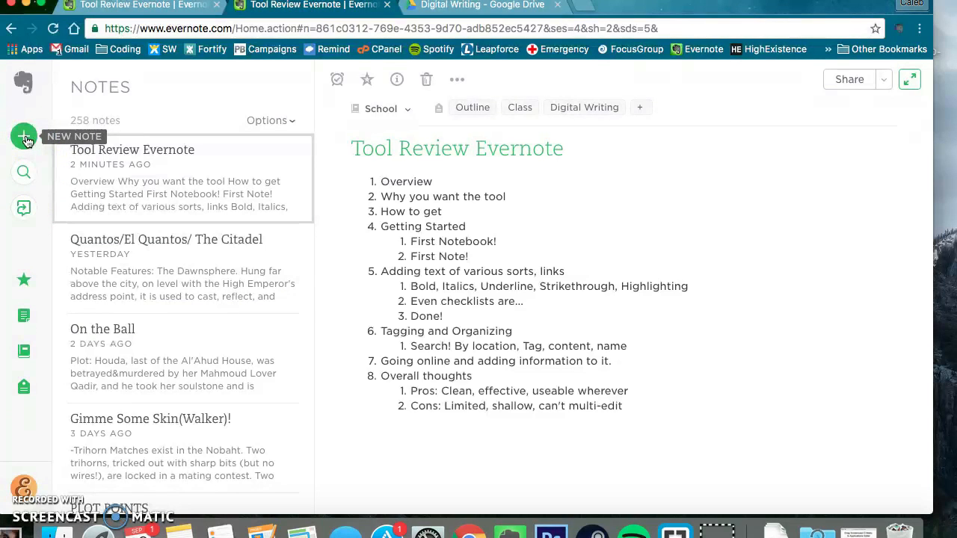
left_click(25, 176)
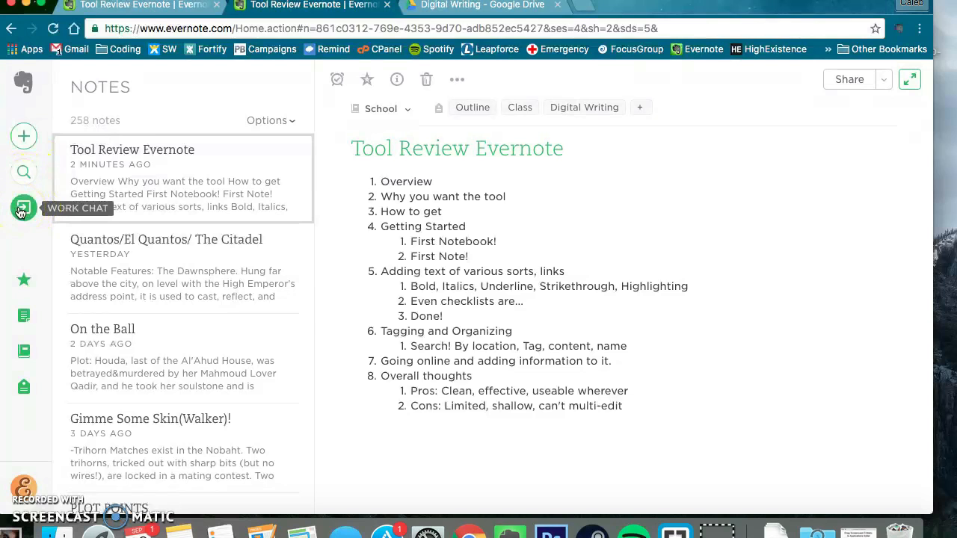
left_click(23, 287)
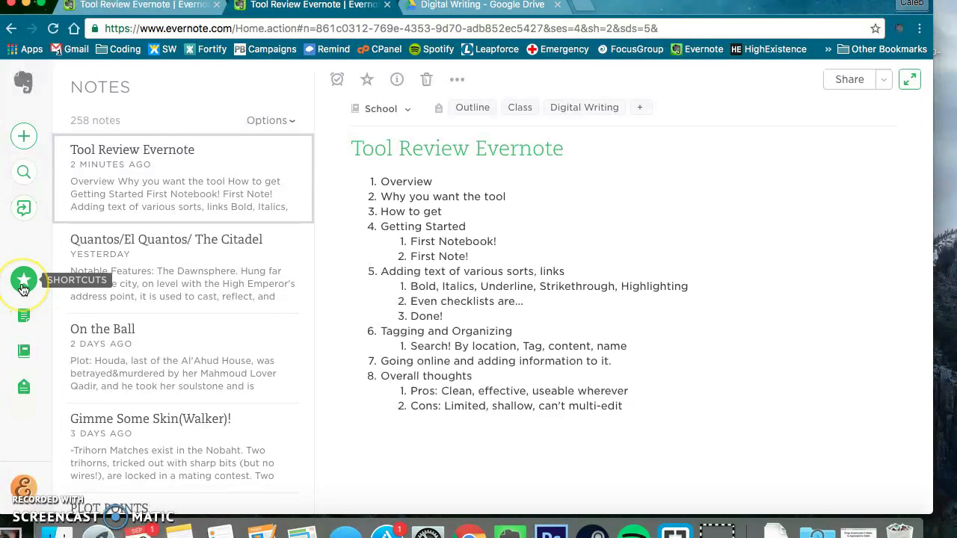
left_click(24, 320)
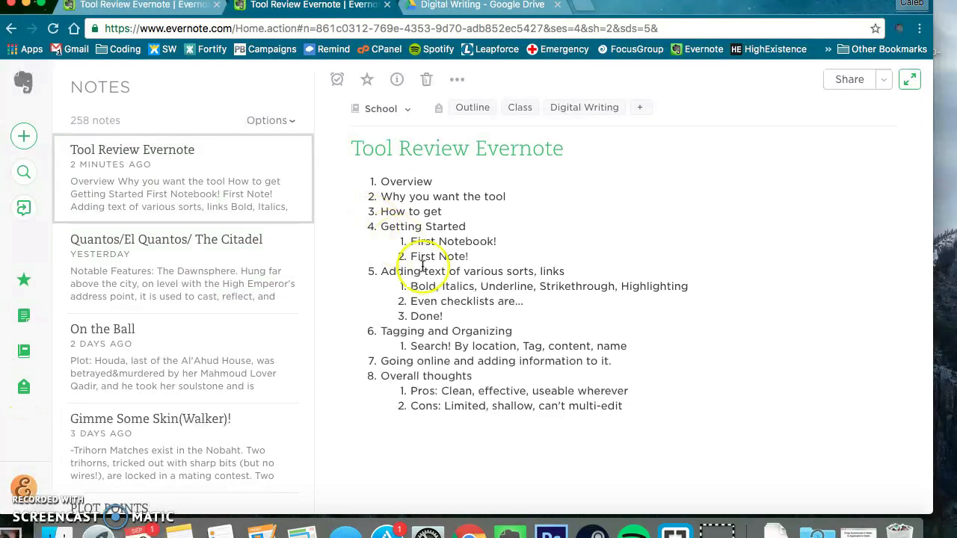
left_click(578, 390)
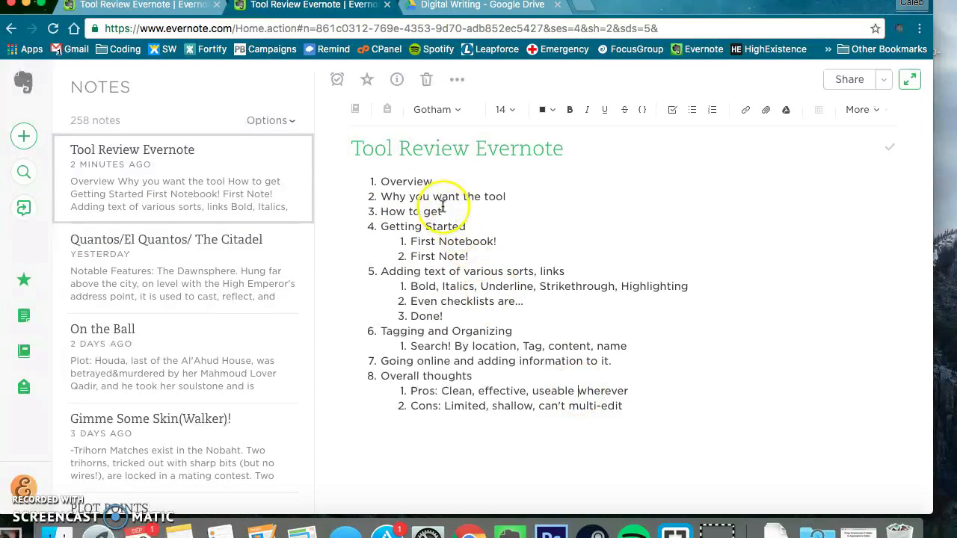
left_click_drag(471, 220, 378, 227)
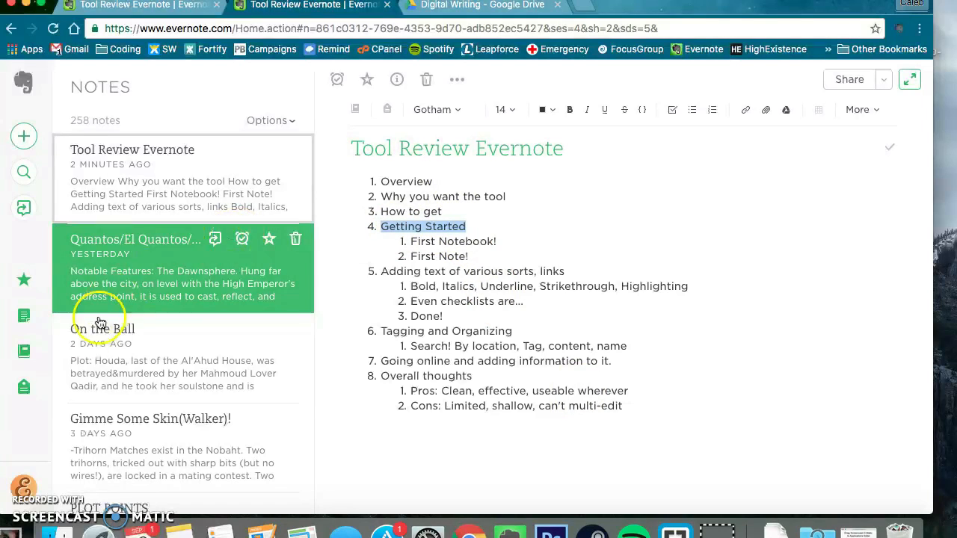
Step: Create a notebook titled "New Notebook!"
left_click(16, 350)
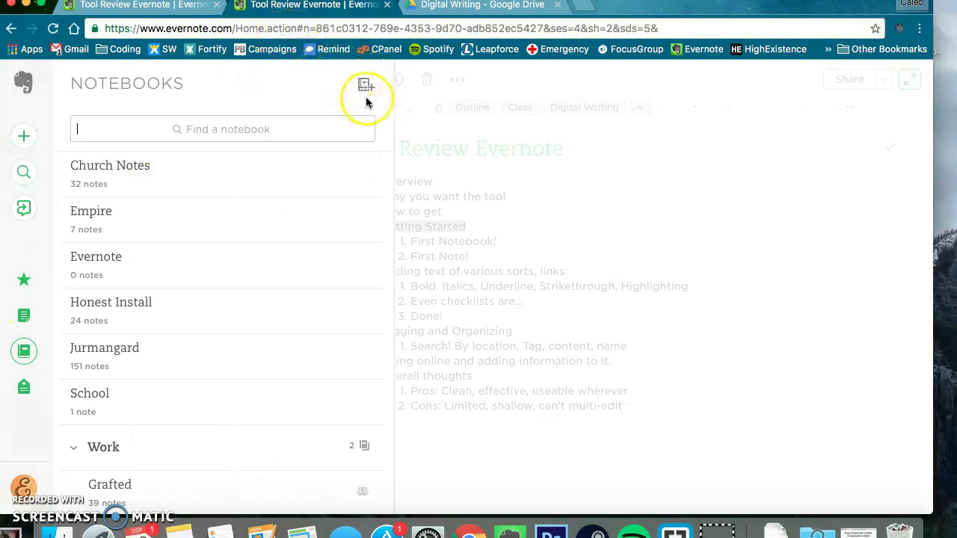
left_click(364, 86)
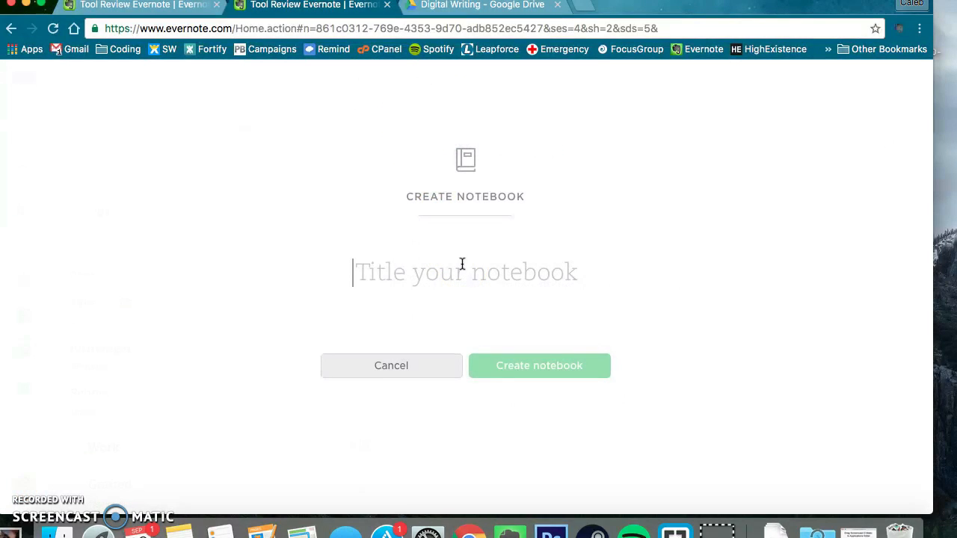
type("New Noteb")
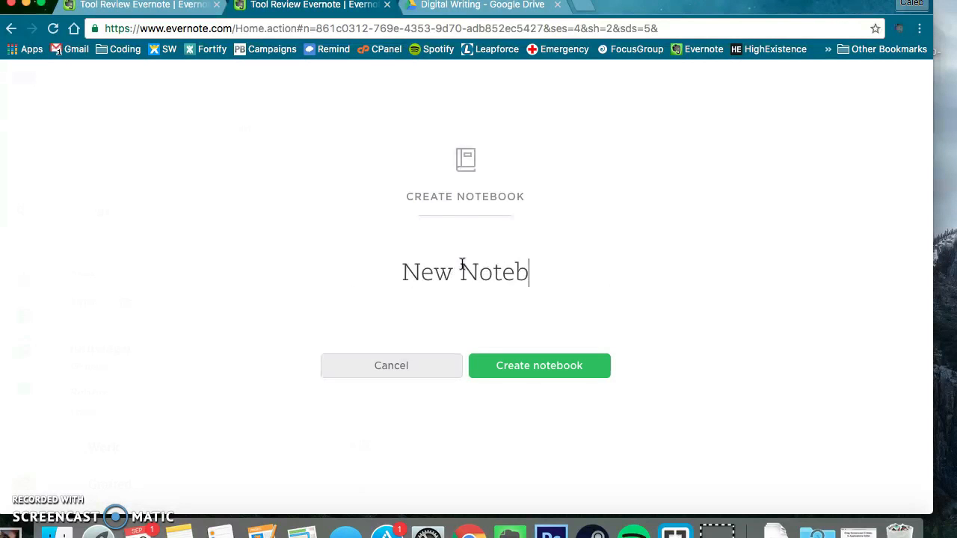
type("ook!")
key("Return")
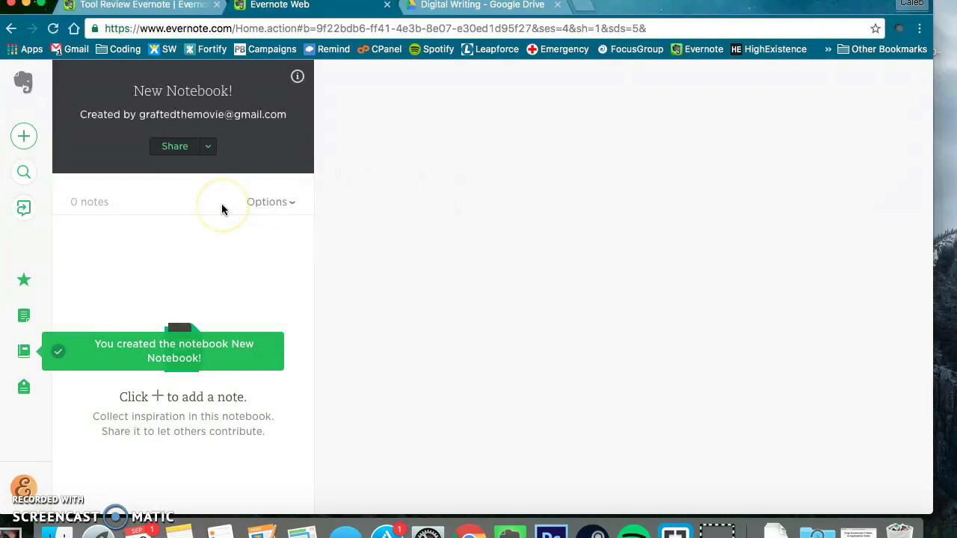
Step: Add a note titled "Note Note!" to the new notebook, with the Tool Review Evernote outline as its body, and finish editing
left_click(25, 140)
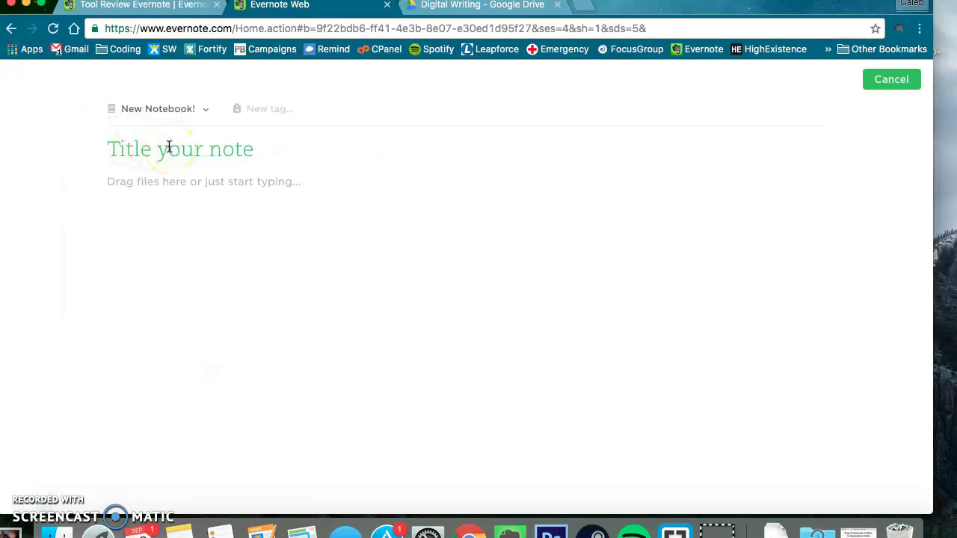
type("Note N")
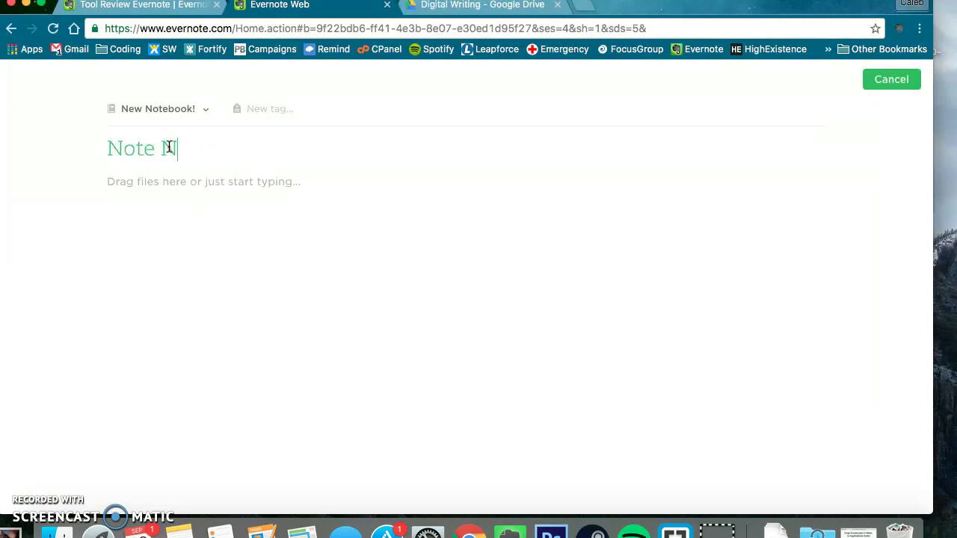
type("ote!")
left_click(210, 197)
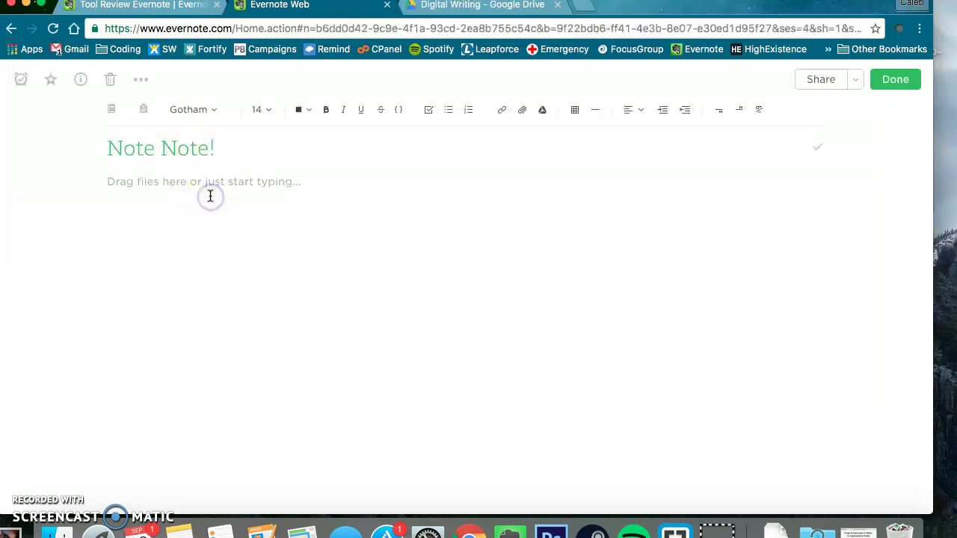
type("Overview Why you want the tool How to get Getting Started First Notebook! First Note! Adding text of various sorts, links Bold, Italics, Underline, Strikethrough, Highlighting Even checklists are… Done! Tagging and Organizing Search! By location, Tag, content, name Going online and adding information to it. Overall thoughts Pros: Clean, effective, useable wherever Cons: Limited, shallow, can't multi-edit")
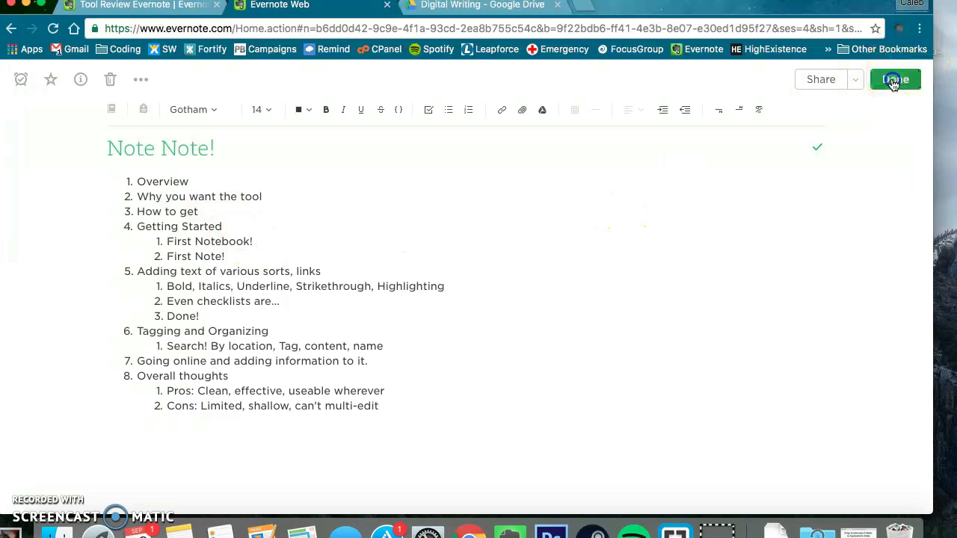
left_click(895, 79)
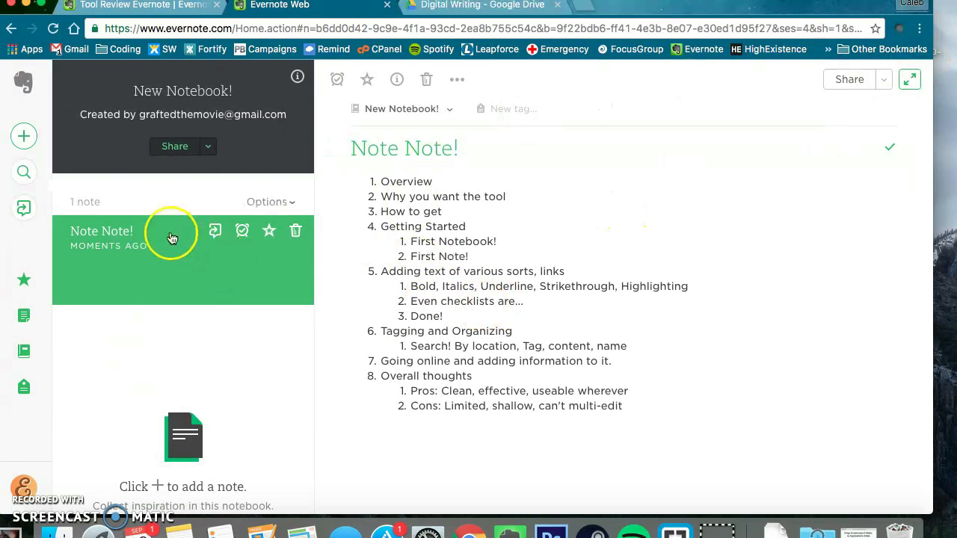
Step: Add the line "New text can be added in readily!" below the note's outline, separated from it by a blank line
left_click(459, 188)
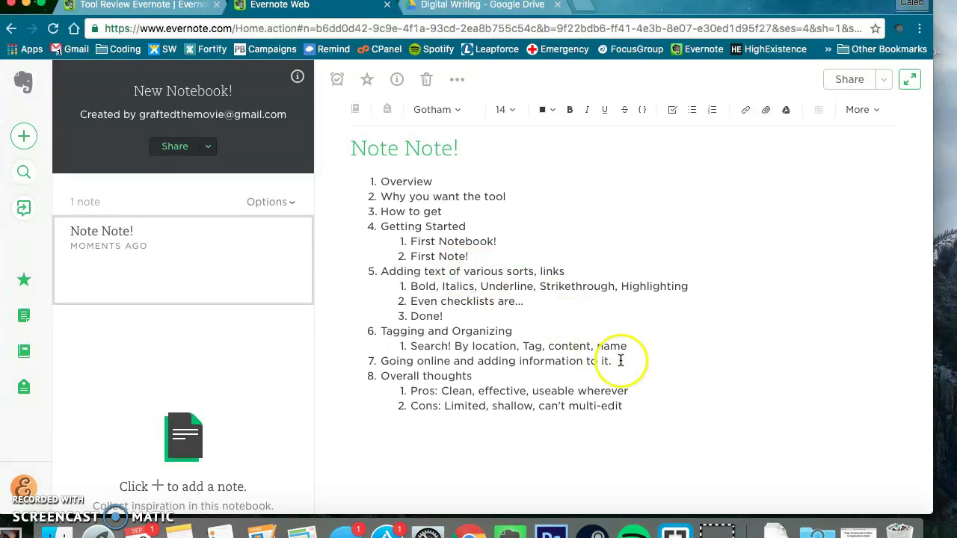
left_click(633, 404)
key("Return")
key("Return")
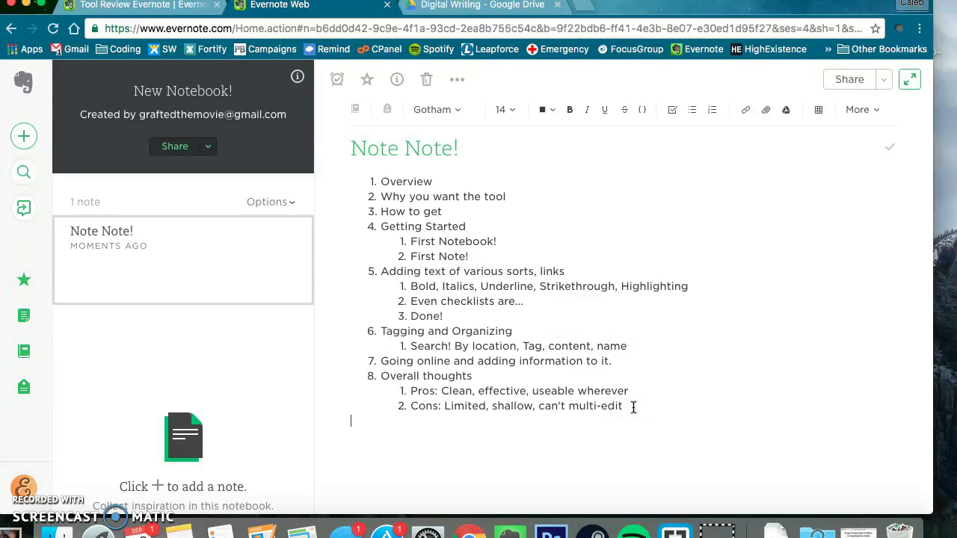
type("New text can be added in readily!")
left_click(350, 420)
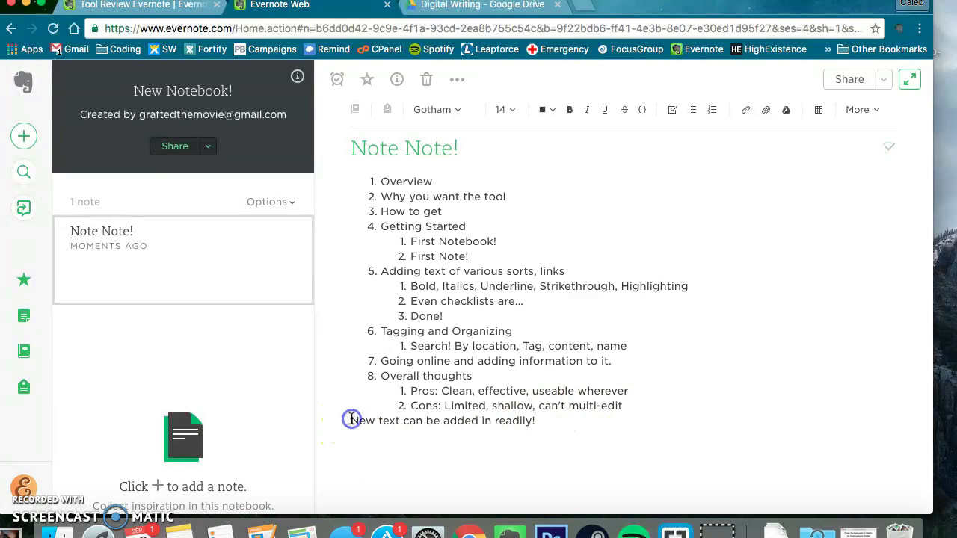
key("Return")
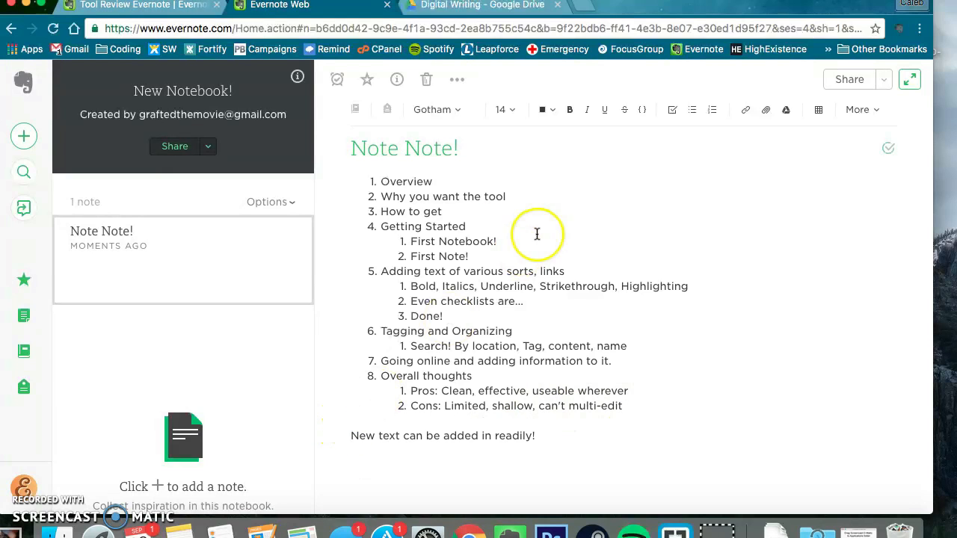
Step: Make the word "Bold" bold and the word "Italics" italic in the first sub-item under "Adding text of various sorts, links"
left_click(426, 287)
double_click(426, 288)
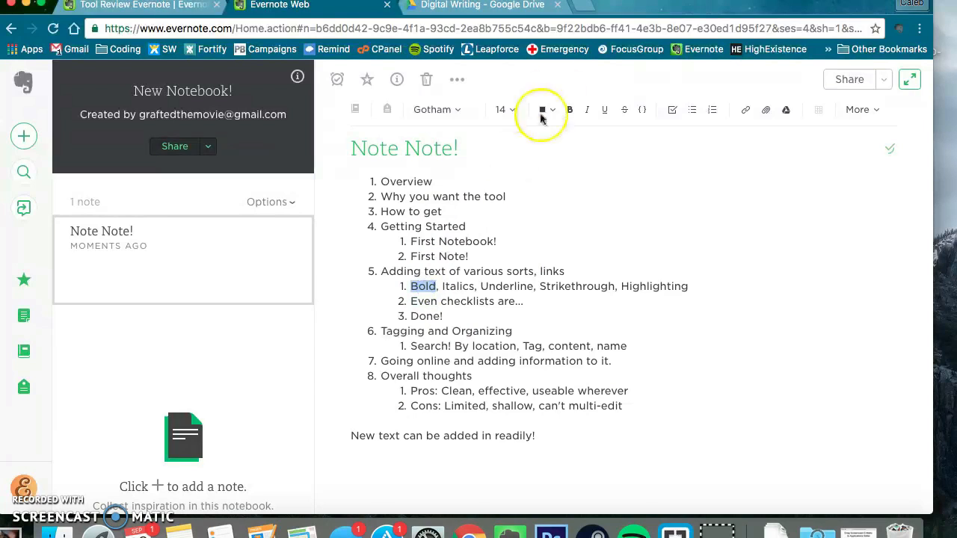
left_click(570, 110)
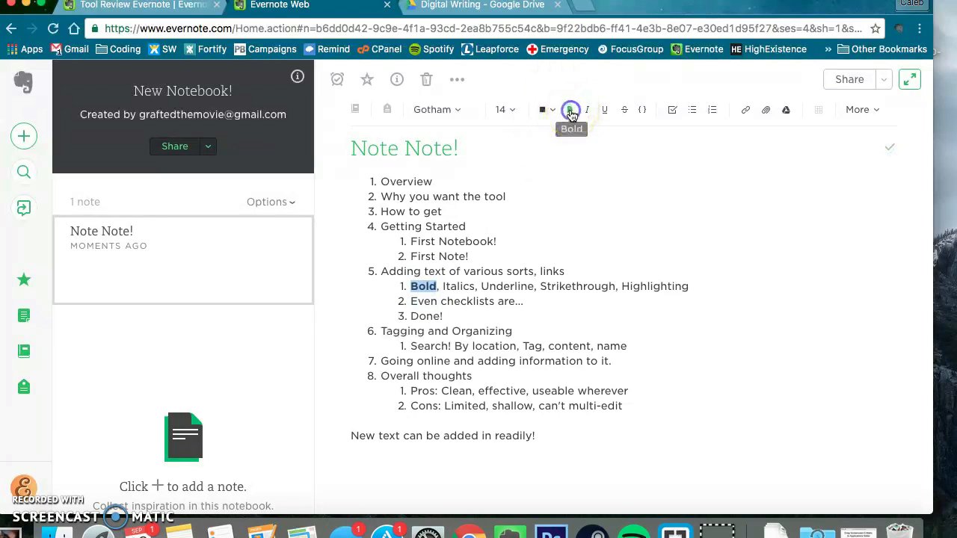
double_click(459, 287)
left_click(587, 113)
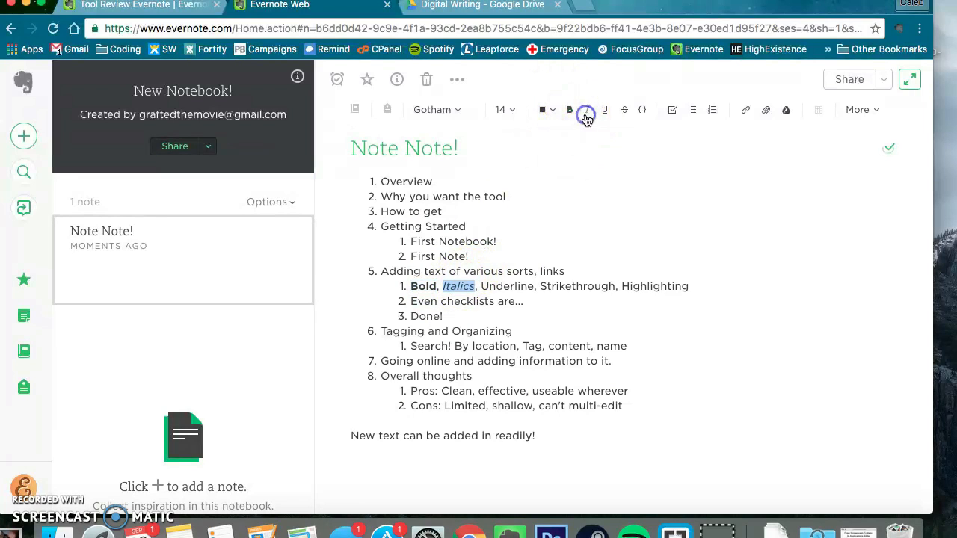
Step: Underline the word "Underline" and strike through the word "Strikethrough" in the same sub-item
double_click(514, 296)
double_click(511, 281)
double_click(509, 287)
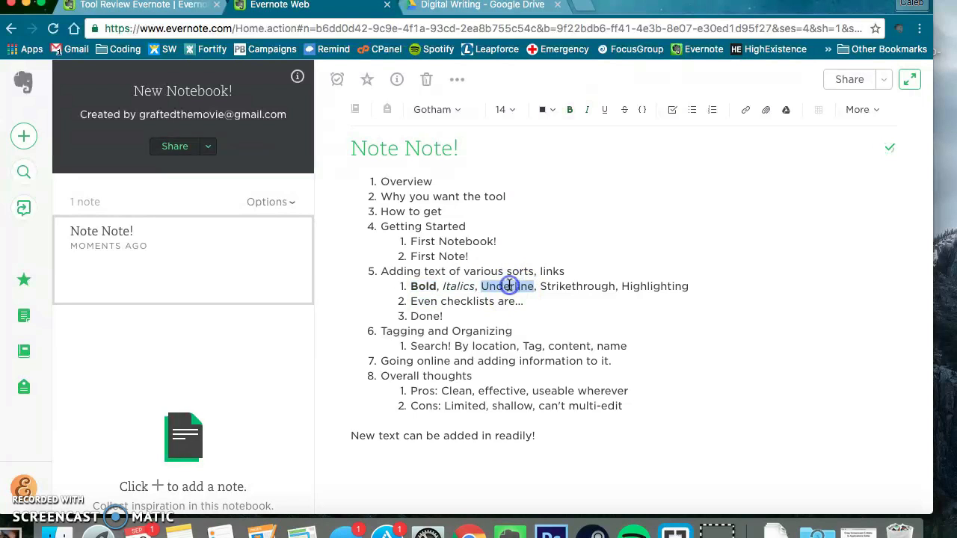
left_click(604, 110)
double_click(568, 286)
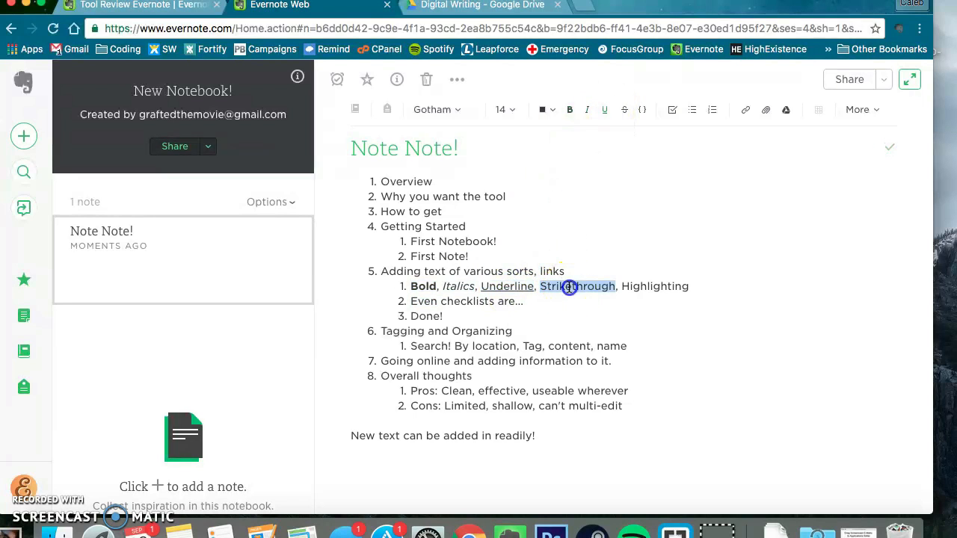
left_click(624, 110)
left_click(594, 289)
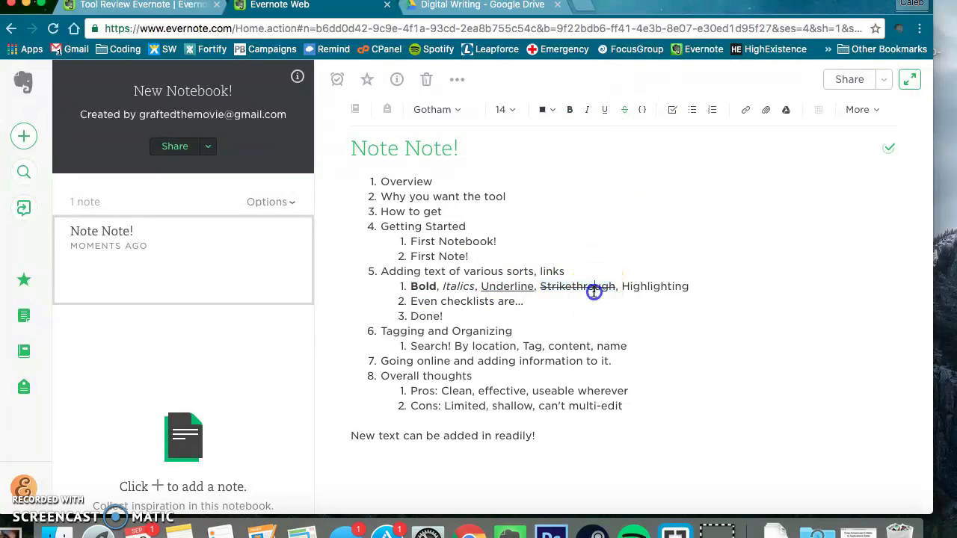
double_click(650, 285)
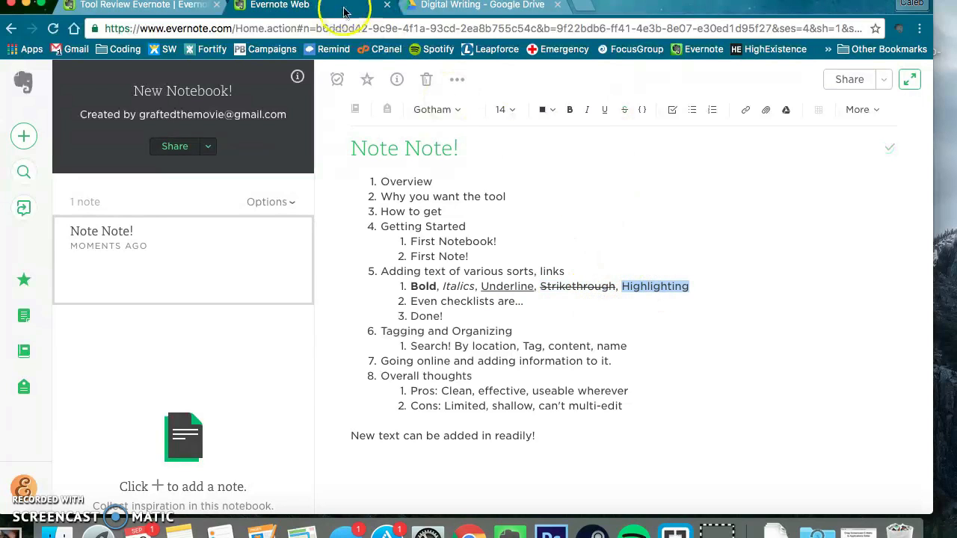
left_click(658, 286)
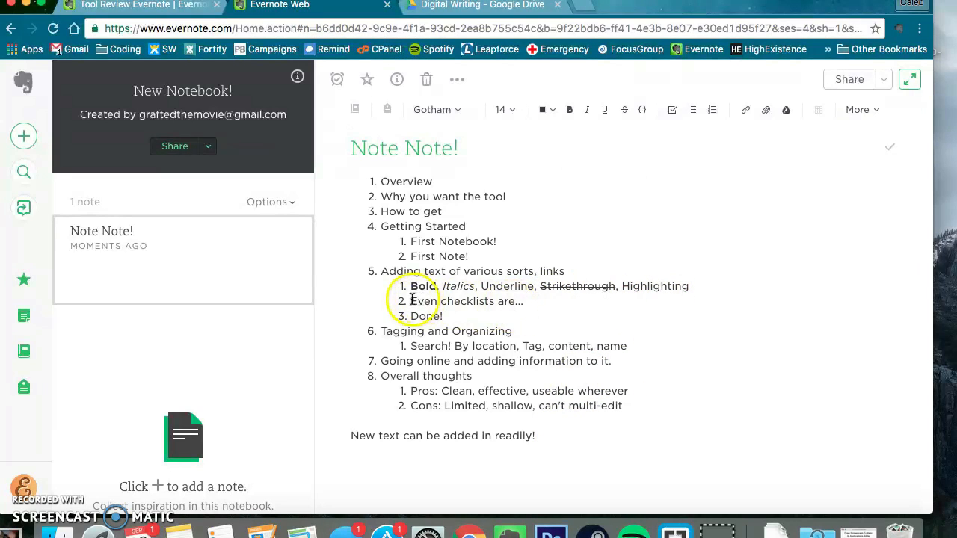
Step: Turn the "Even checklists are..." and "Done!" sub-items into checklist items and tick both of them
left_click_drag(410, 302, 455, 315)
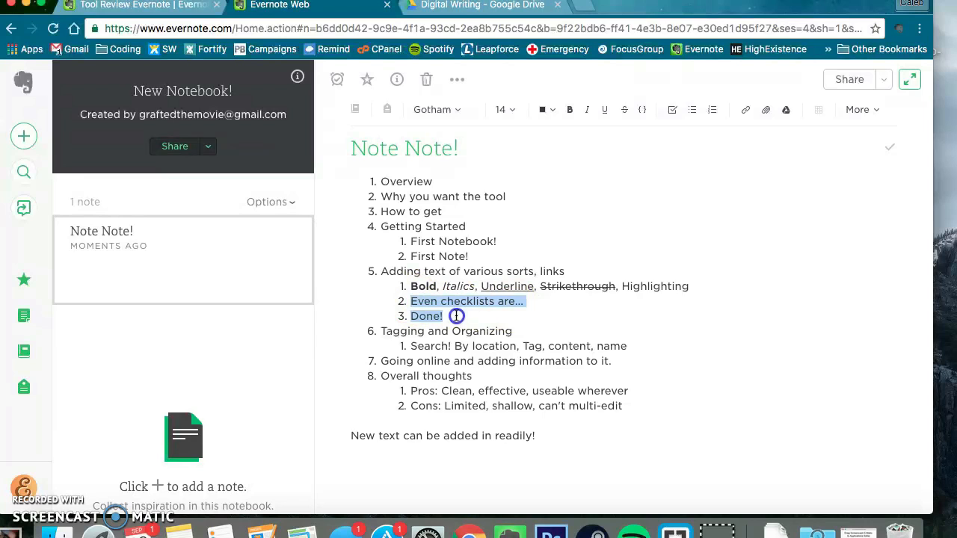
left_click(693, 111)
left_click(710, 112)
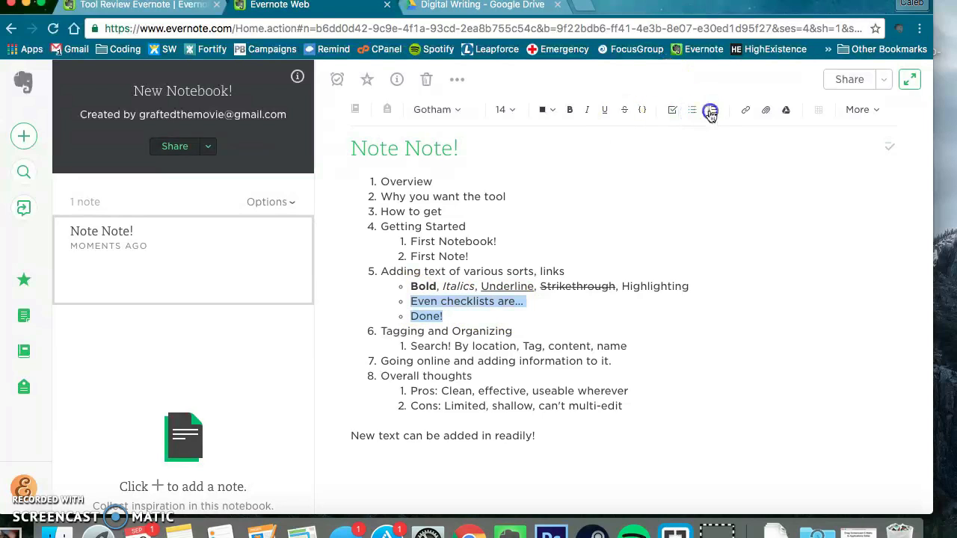
left_click(672, 110)
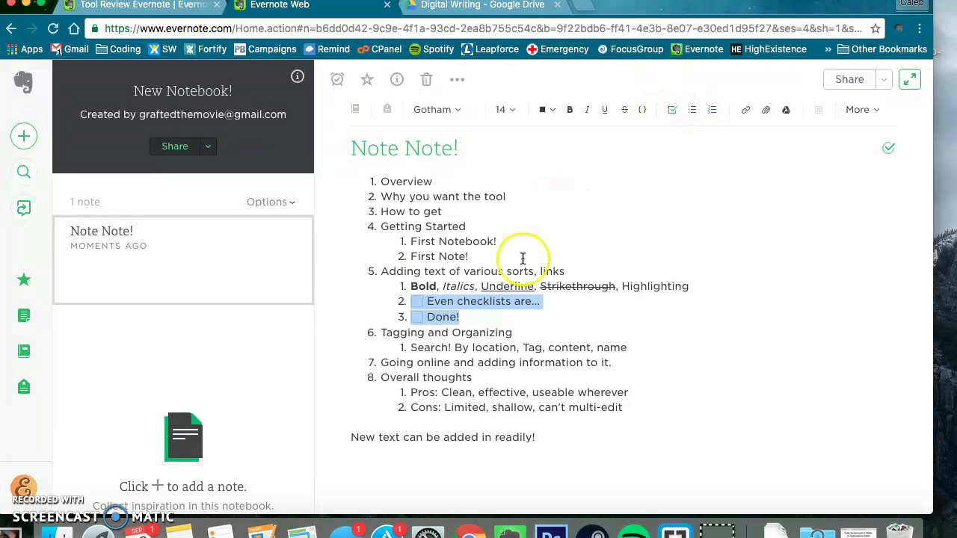
left_click(479, 323)
left_click(416, 302)
left_click(417, 317)
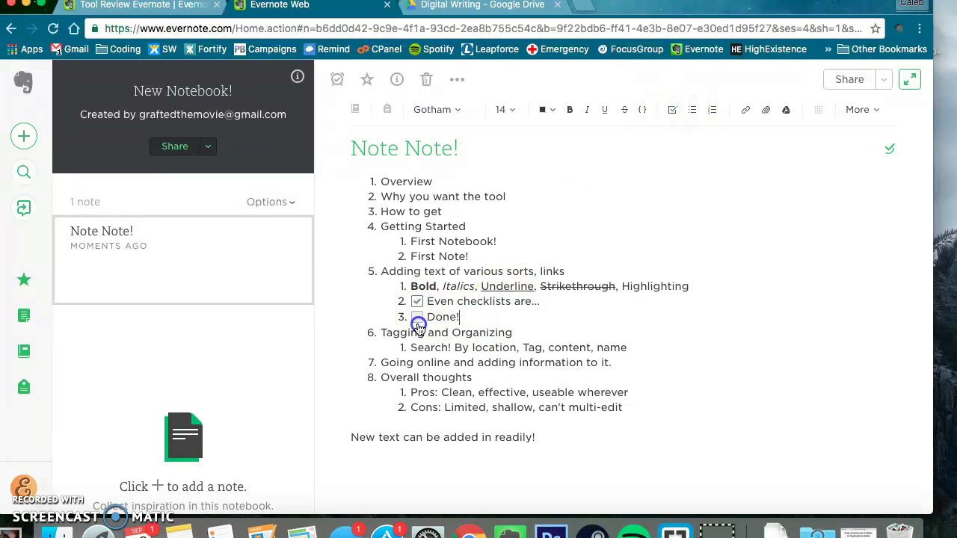
Step: Add a plain sub-item "Link" below "Done!" and hyperlink the word to wikipedia.org
left_click(458, 317)
key("Return")
key("BackSpace")
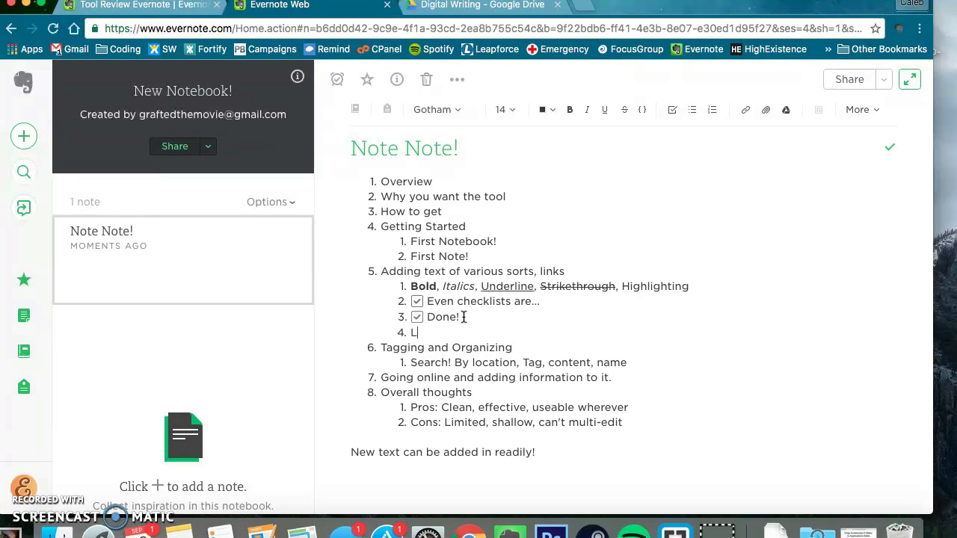
double_click(421, 333)
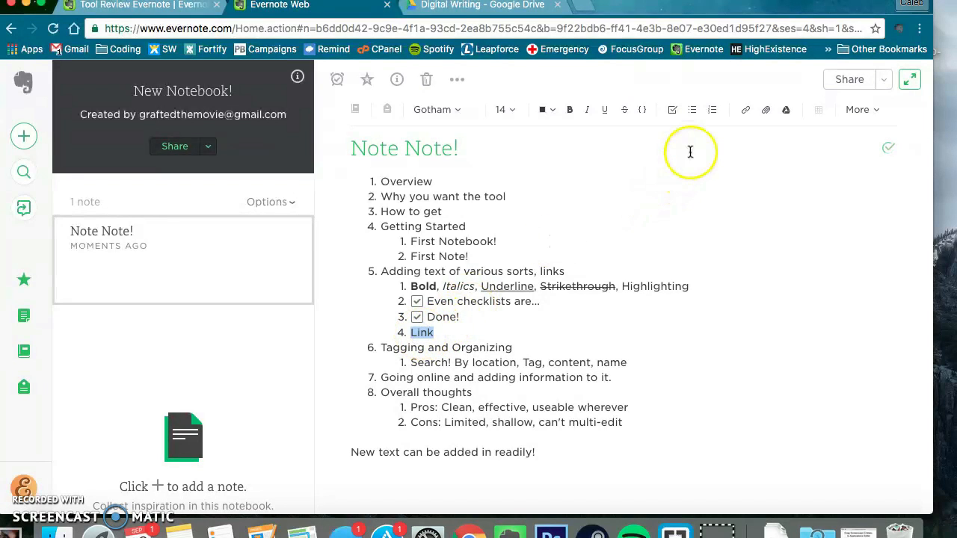
left_click(747, 110)
left_click(671, 191)
type("w")
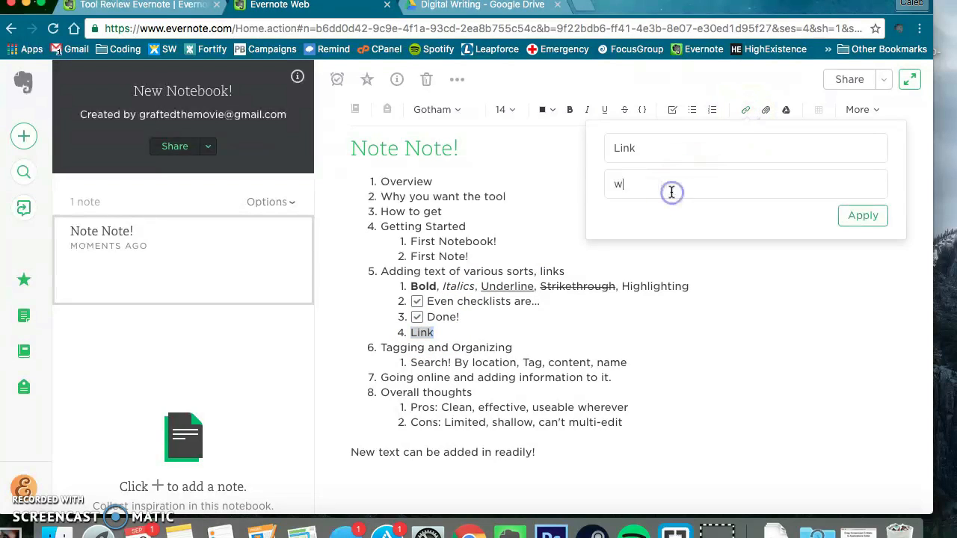
type("ikipedia.org")
key("Return")
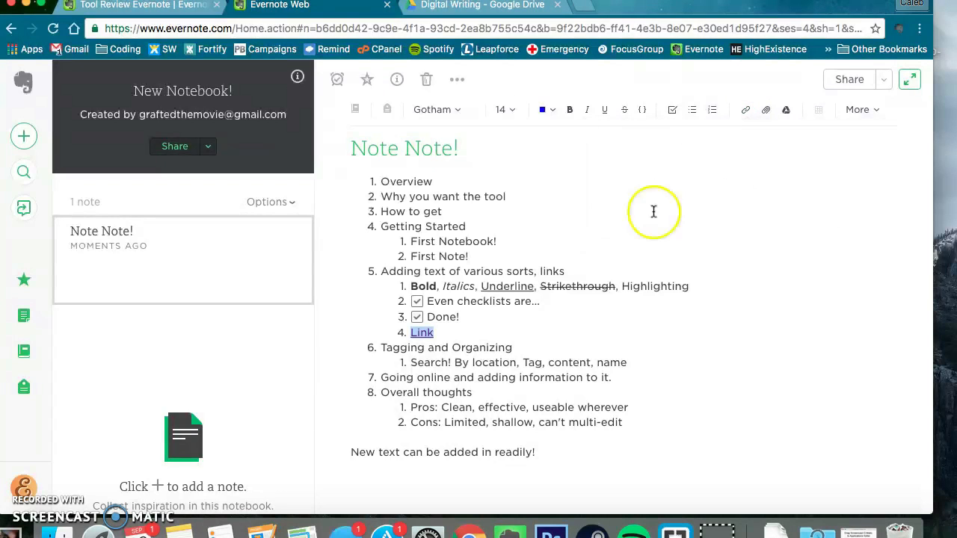
Step: Open the note's new "Link" hyperlink to test it, and close the Wikipedia page
left_click(418, 332)
left_click(421, 337)
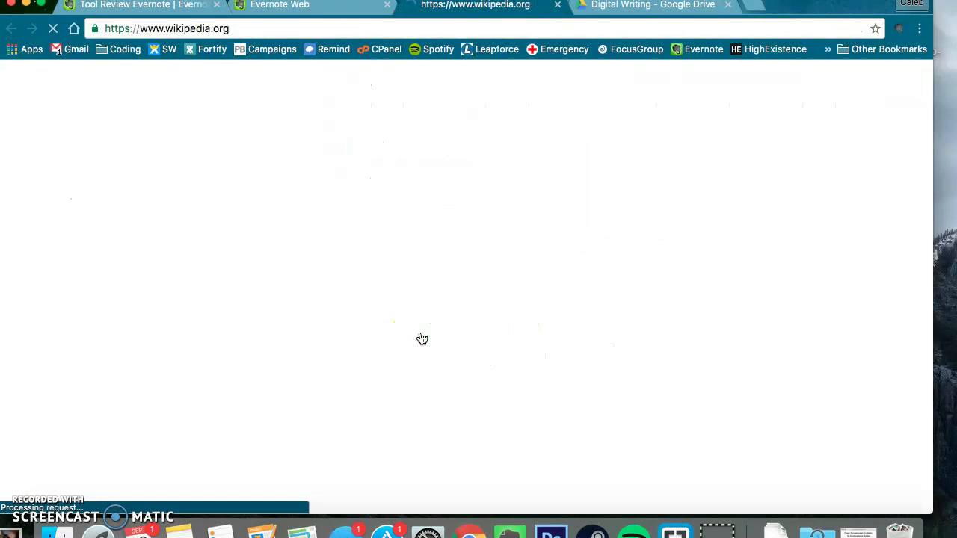
left_click(425, 334)
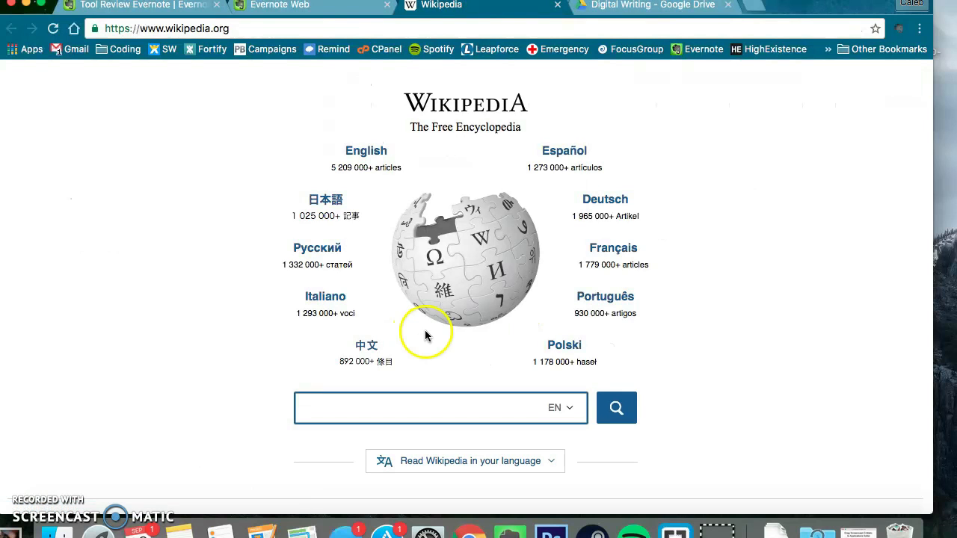
key("super+w")
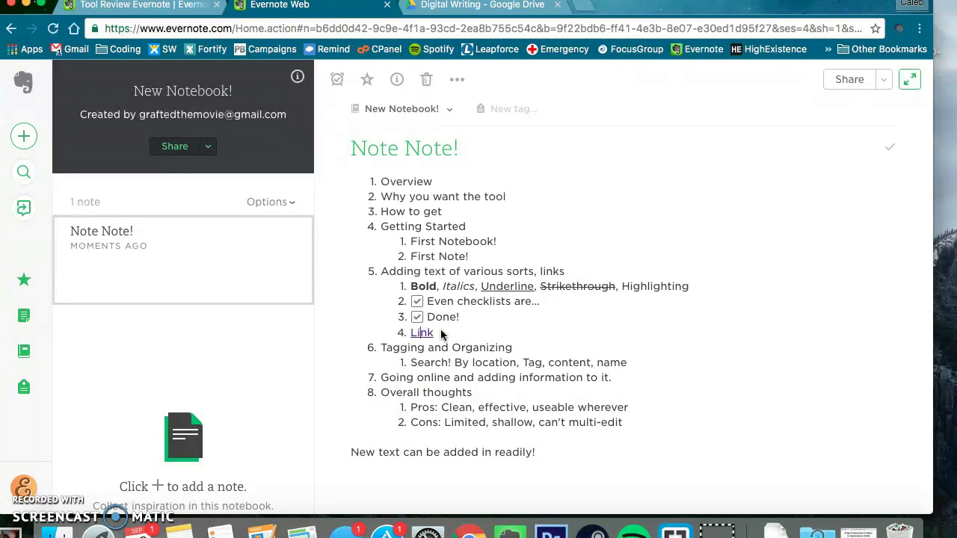
left_click(440, 329)
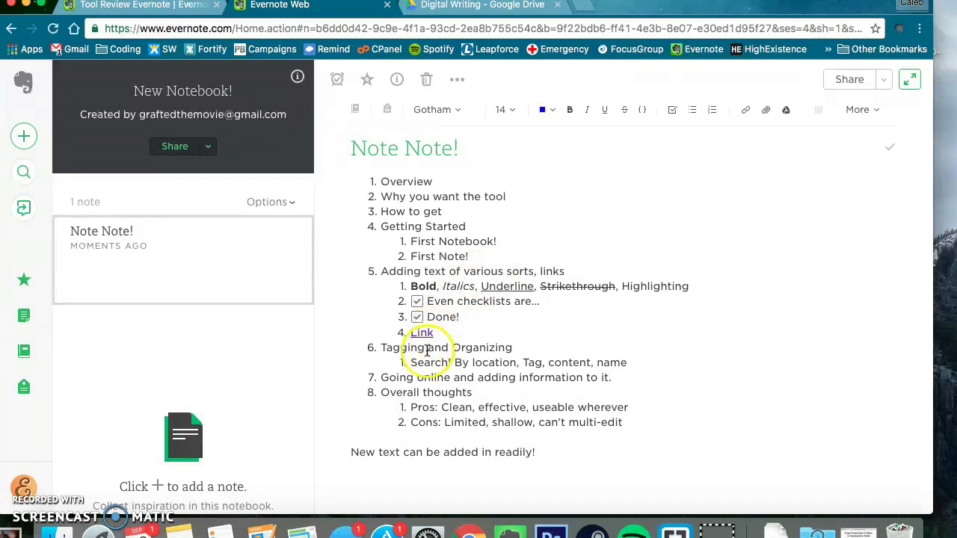
double_click(438, 348)
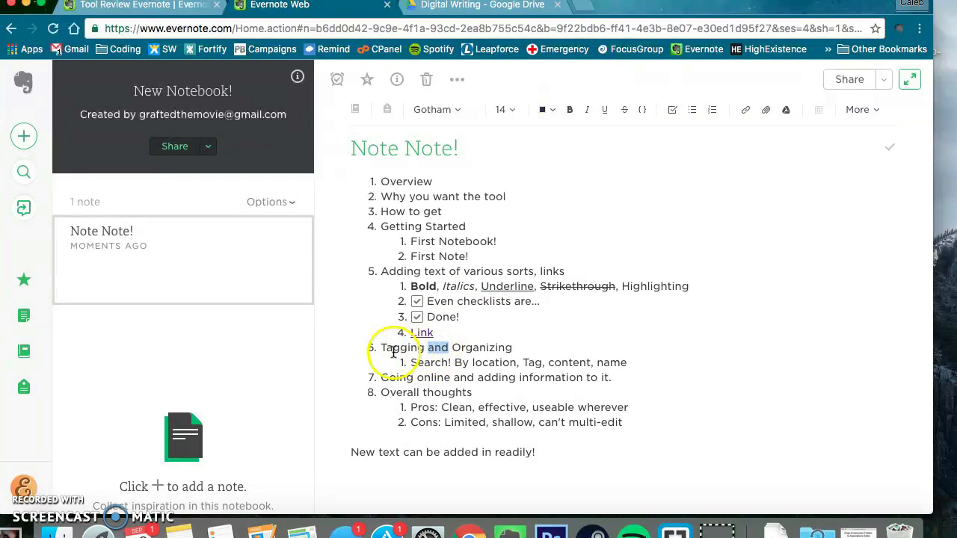
left_click_drag(376, 348, 525, 351)
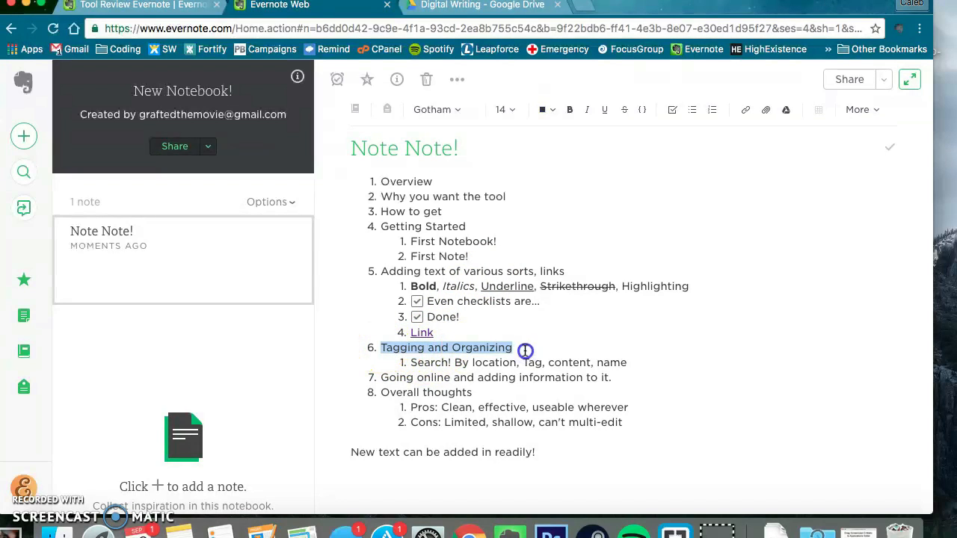
left_click(526, 351)
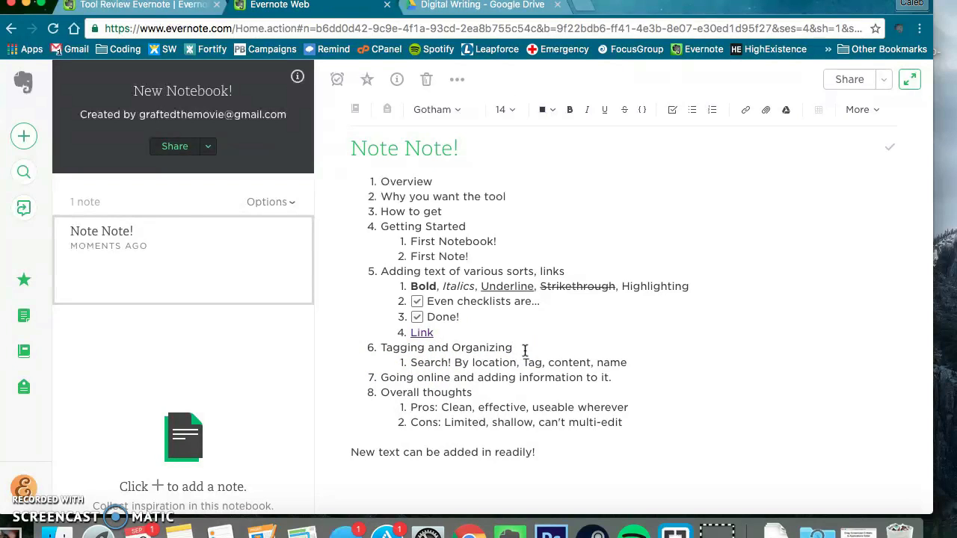
Step: Add "Note Note!" to the shortcuts and open the note from the shortcuts list
left_click(367, 83)
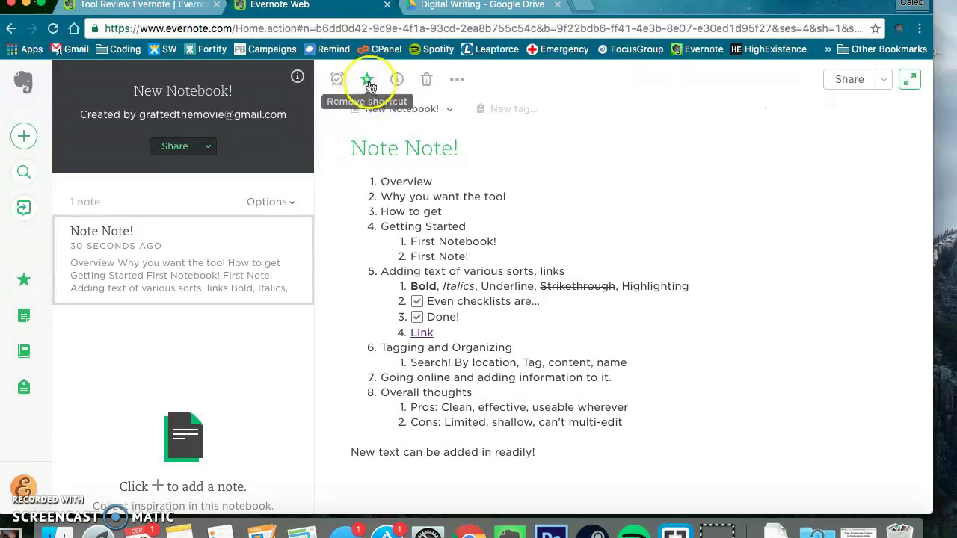
left_click(24, 278)
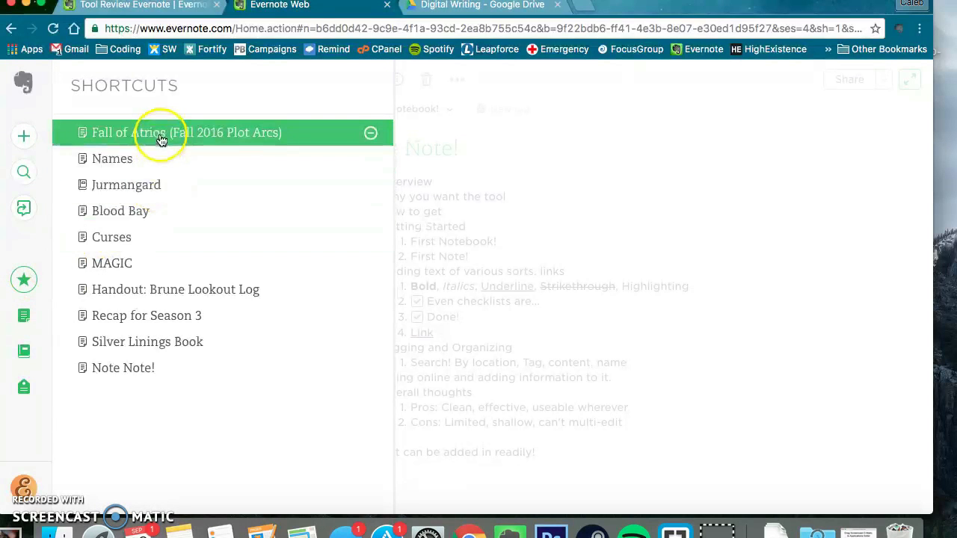
left_click(132, 368)
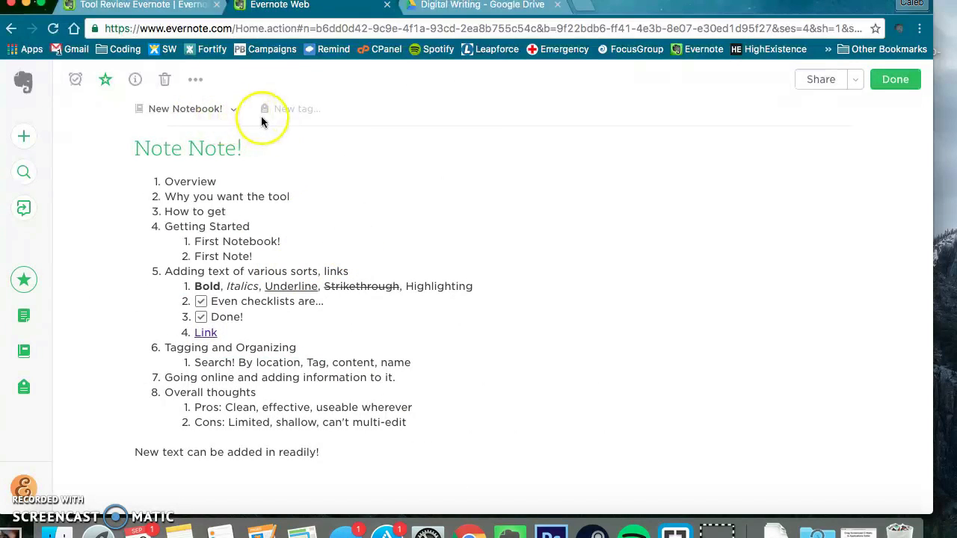
Step: Tag the note with "Class", "Digital Writing" and "Gobbledegook"
left_click(295, 114)
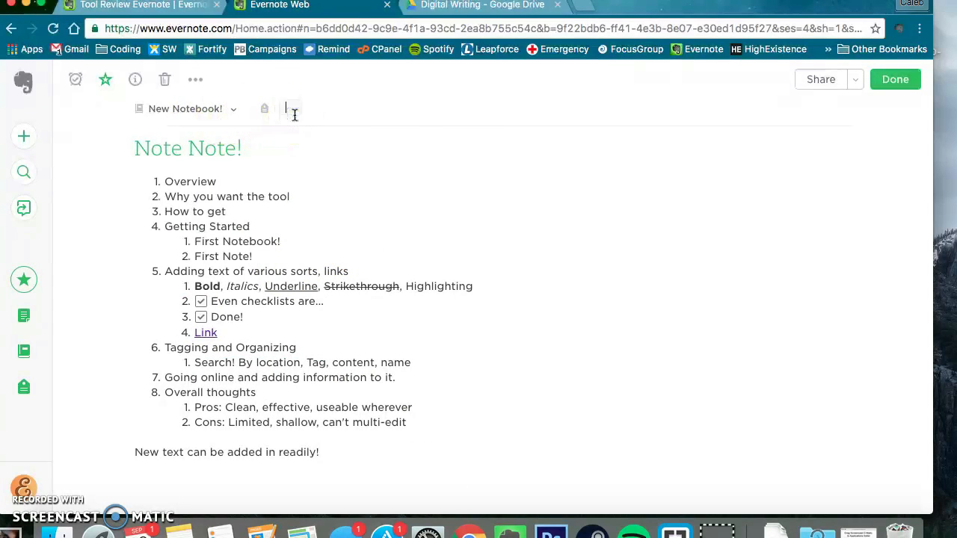
type("Class")
key("Return")
type("Digit")
key("Return")
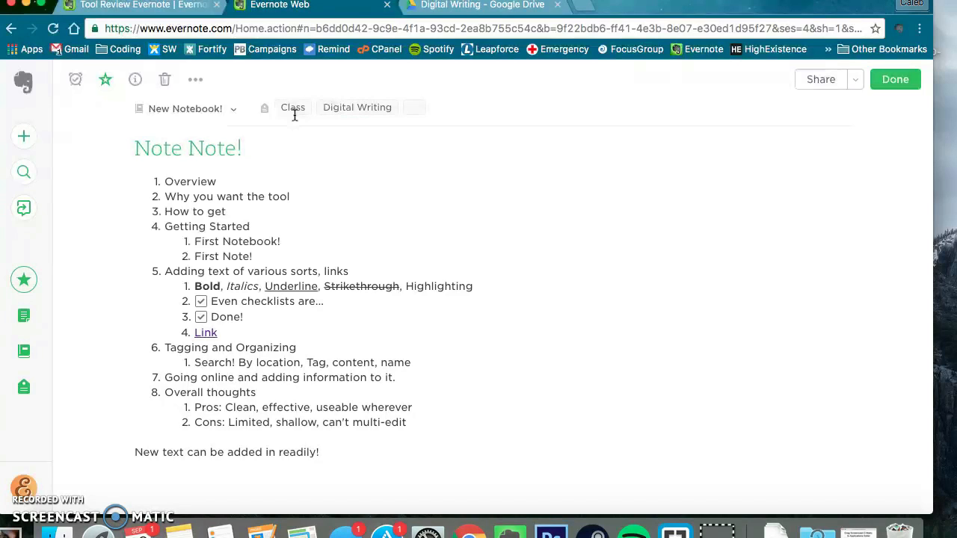
type("Gobbledegook")
key("Return")
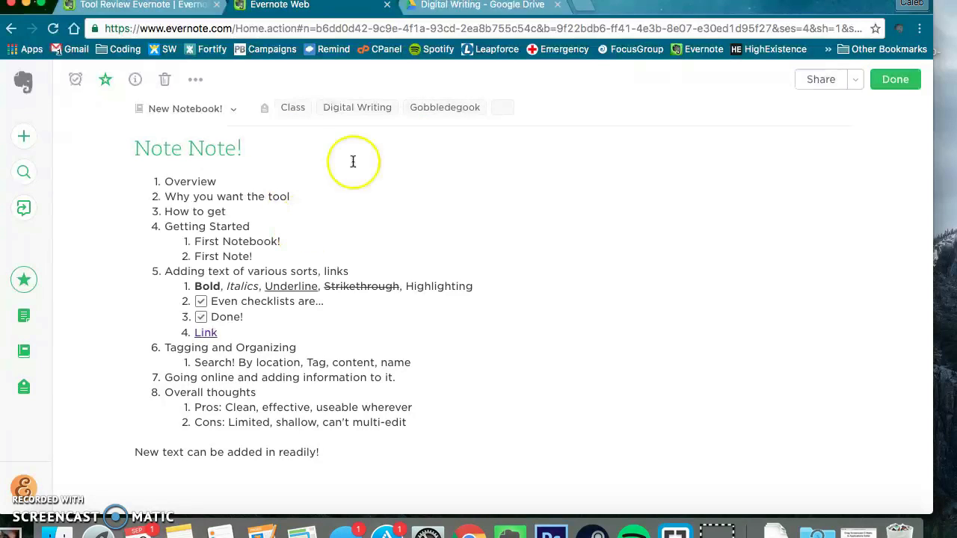
Step: Find the "Class" tag among all tags and list the notes that carry it
left_click(24, 386)
scroll(200, 197, "down", 5)
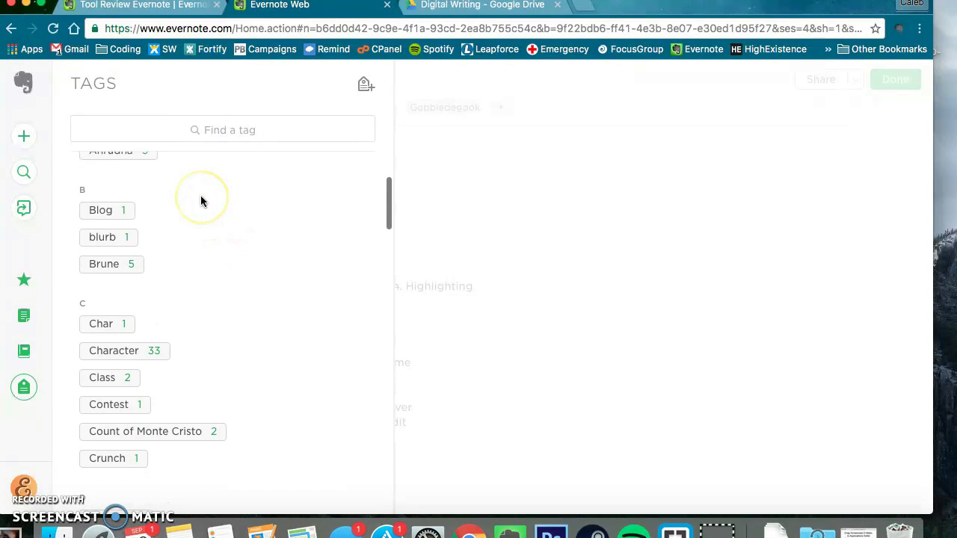
left_click(108, 280)
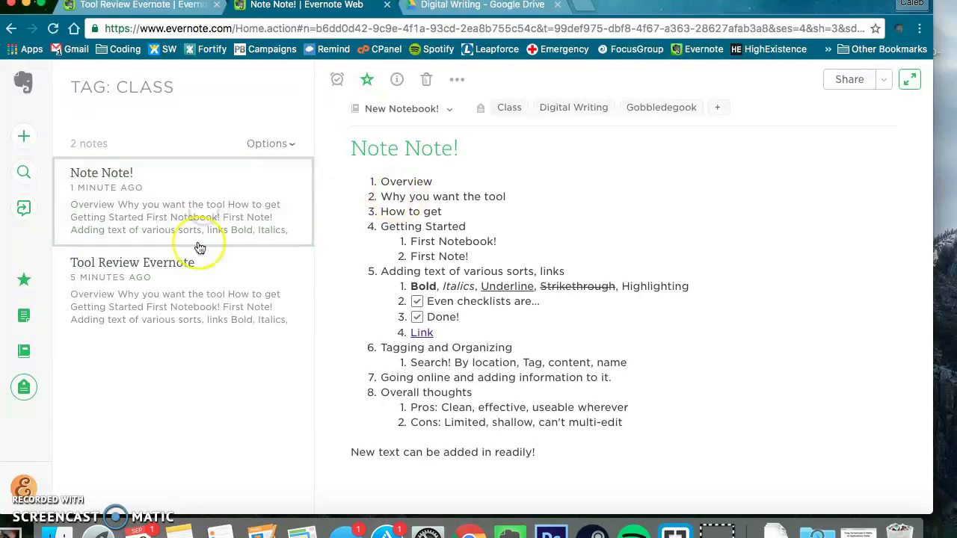
Step: Search the notebooks for "gobbledegook" and open "Note Note!" from the results to view its outline
left_click(16, 174)
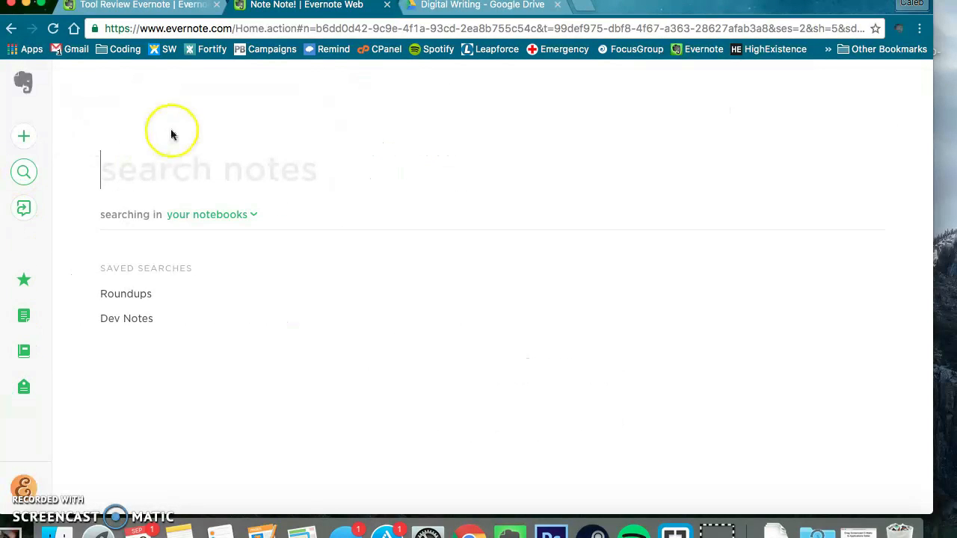
type("gob")
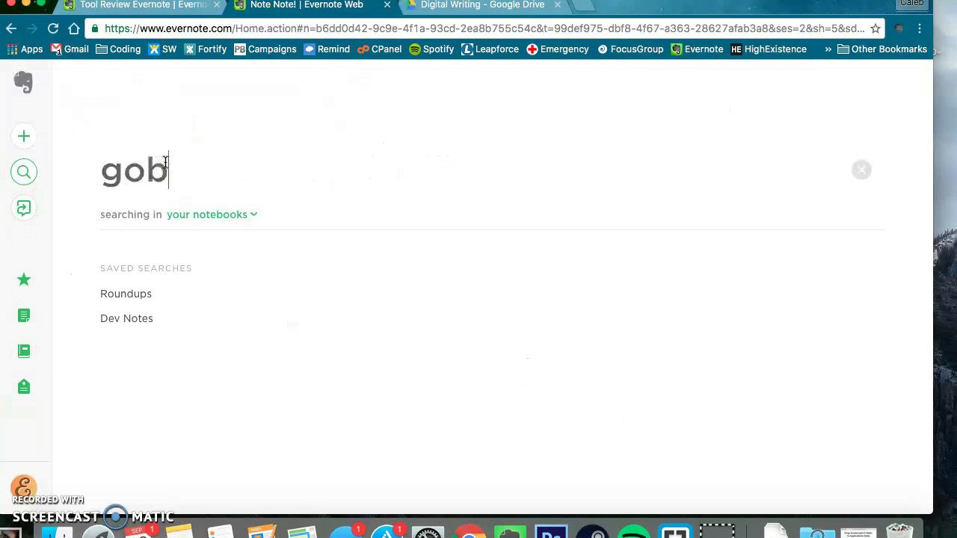
type("bledego")
key("BackSpace")
type("egook")
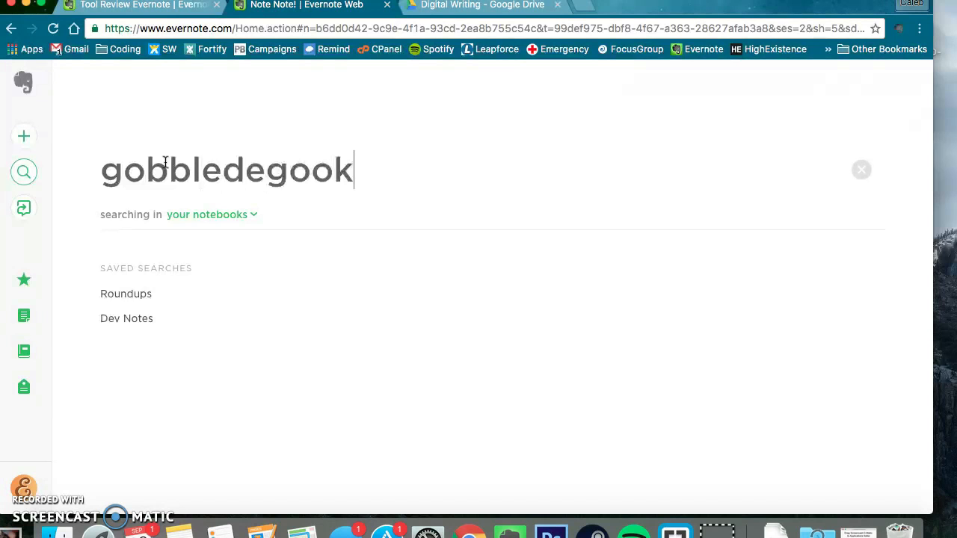
key("Return")
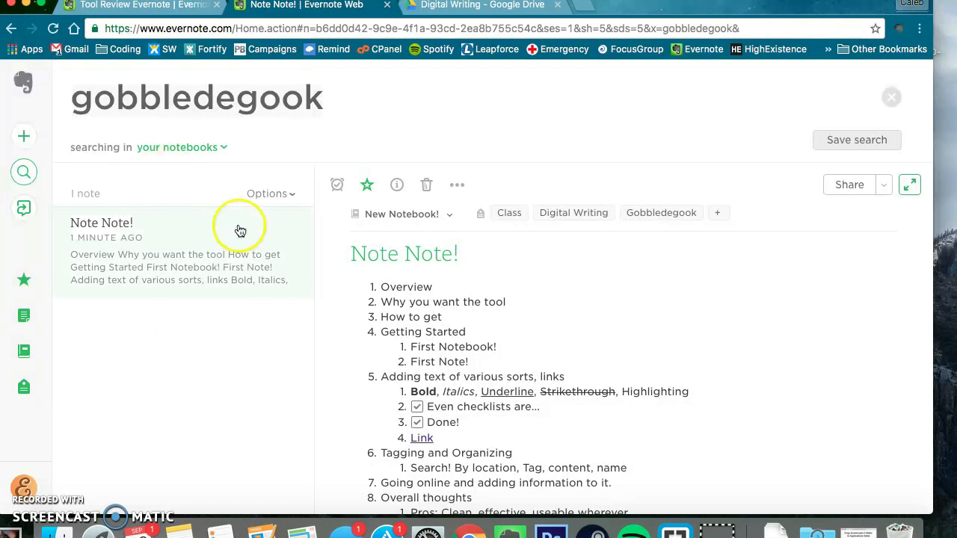
left_click(233, 263)
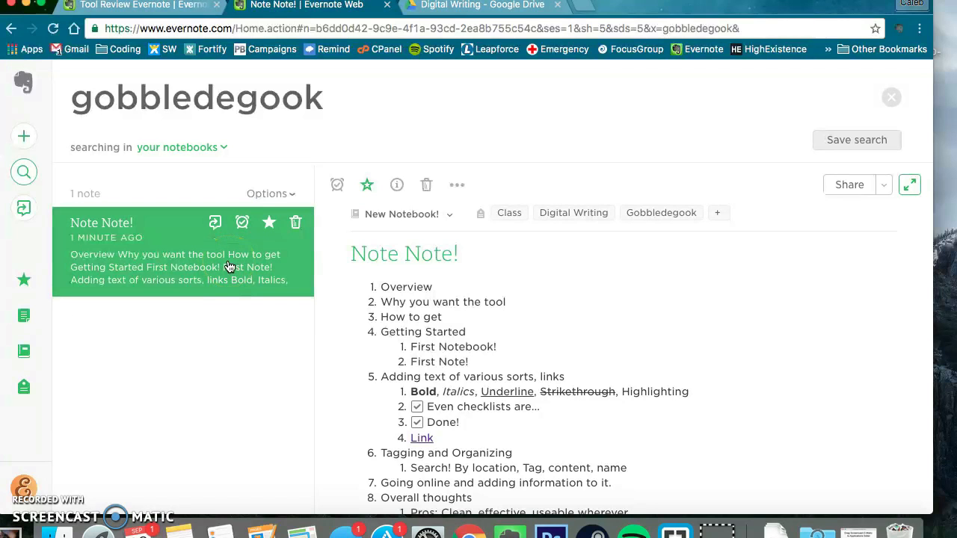
scroll(486, 344, "down", 3)
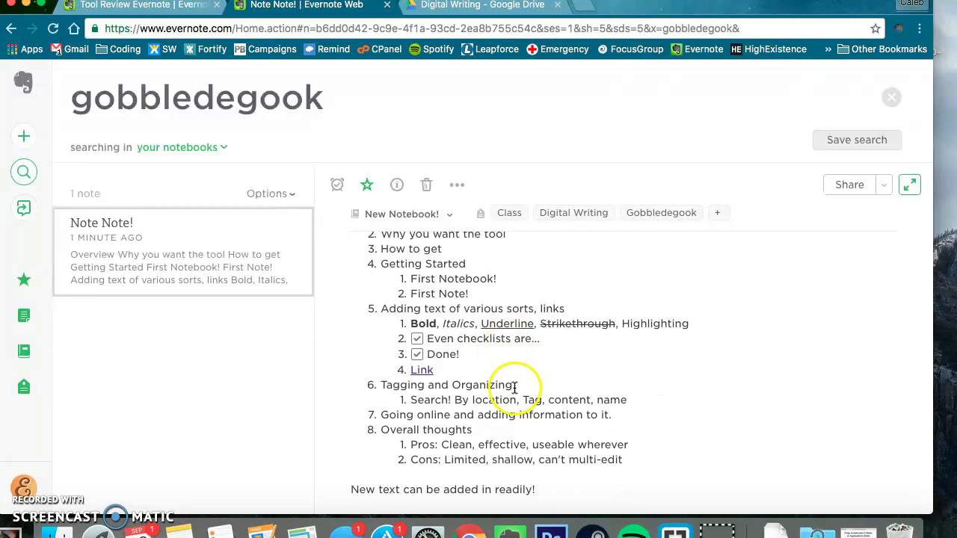
left_click(502, 401)
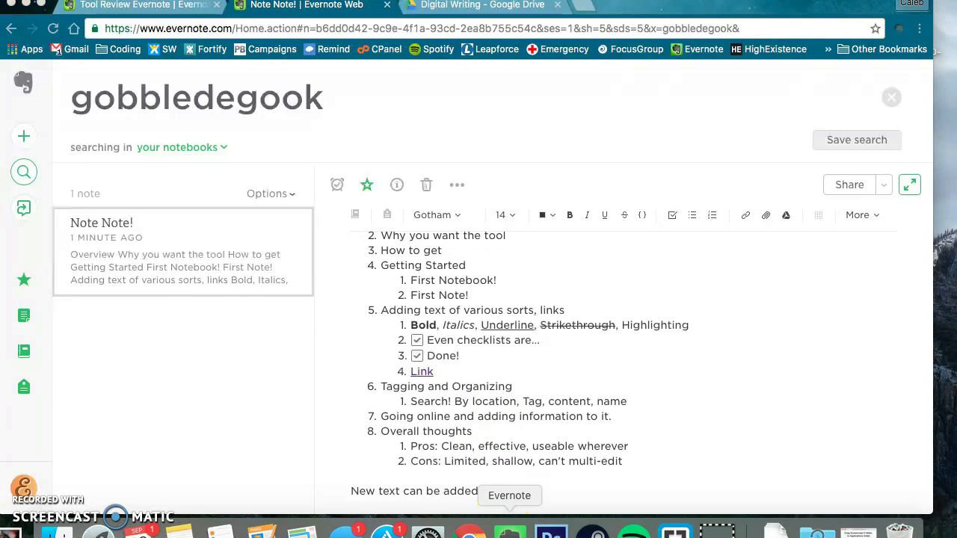
Step: Switch to the Evernote desktop app and highlight the word "Highlighting" in the "Tool Review Evernote" note
left_click(510, 533)
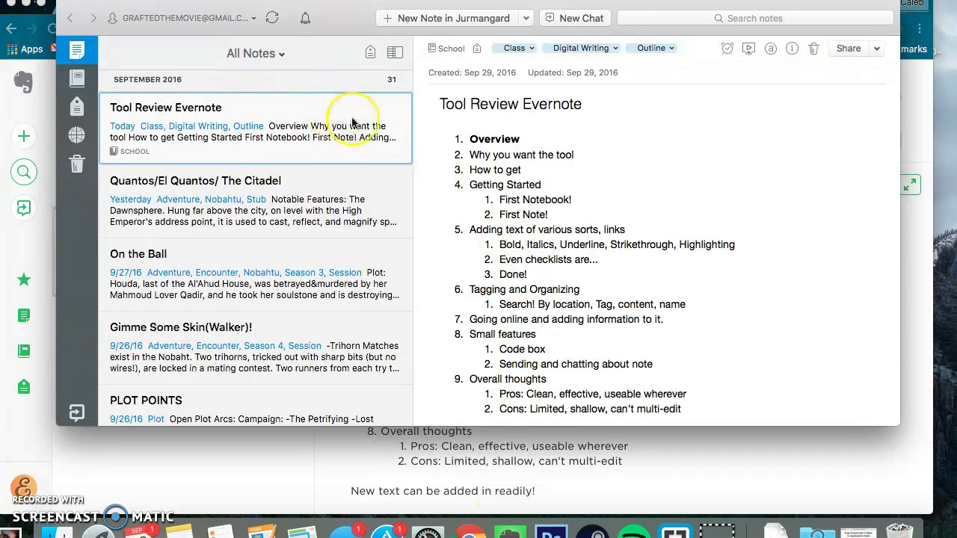
double_click(523, 153)
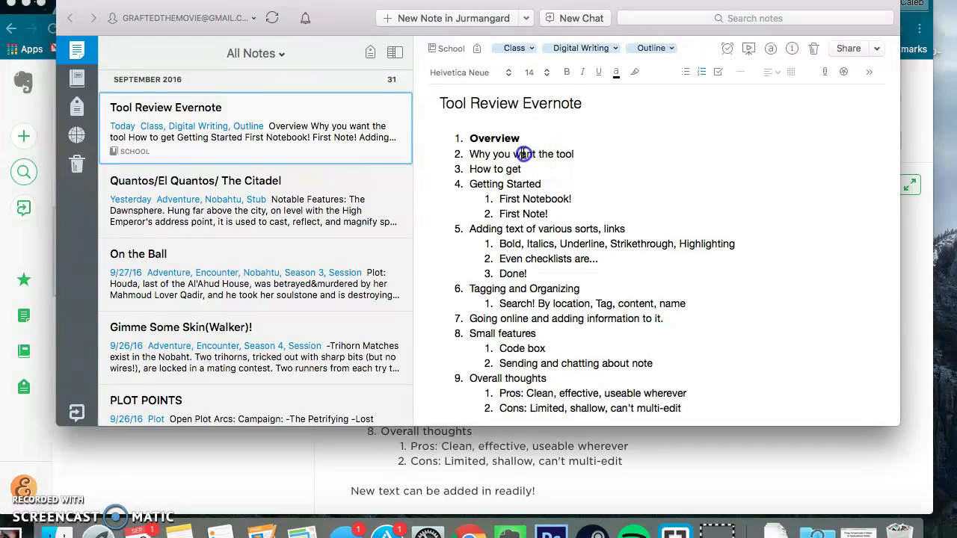
double_click(720, 243)
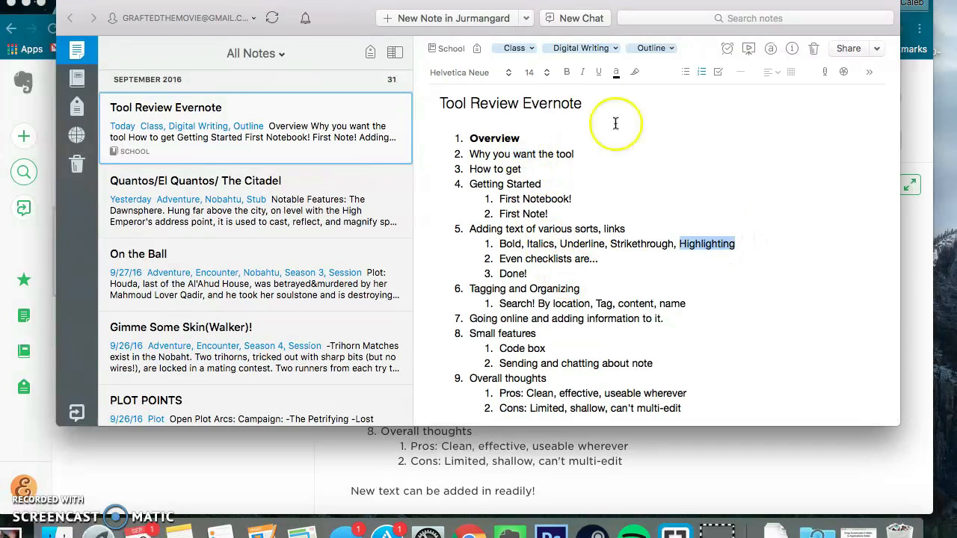
left_click(636, 72)
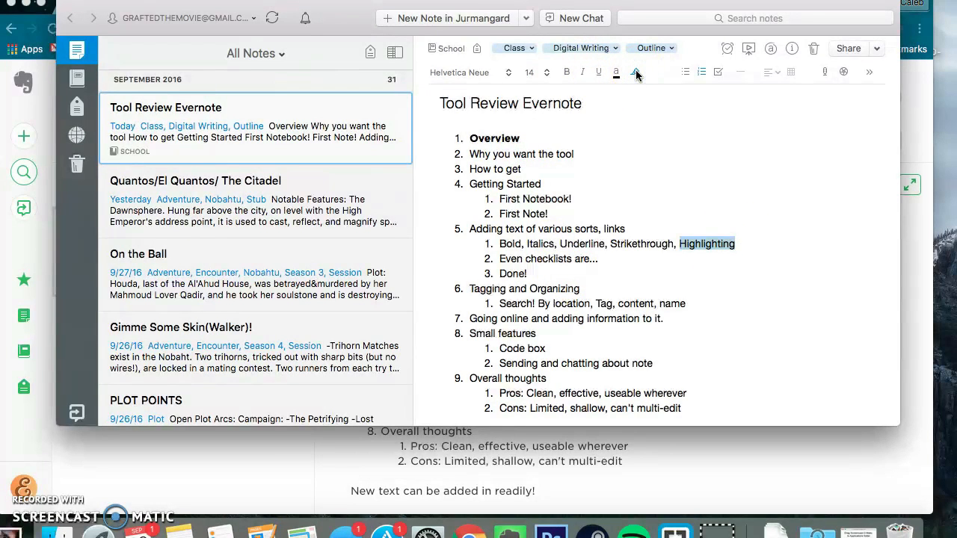
left_click(741, 253)
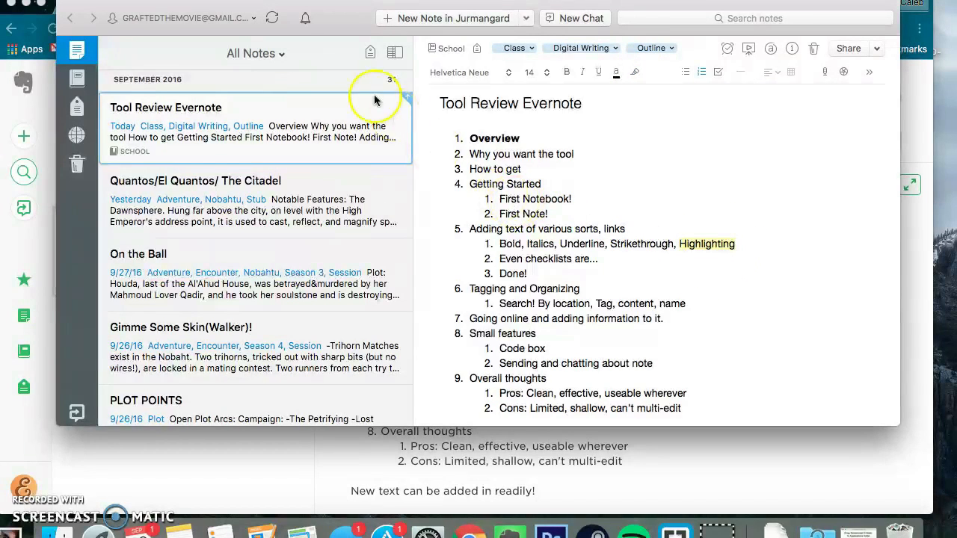
Step: Open the Atlas view in the desktop app and browse the notes grouped by location
left_click_drag(363, 20, 364, 39)
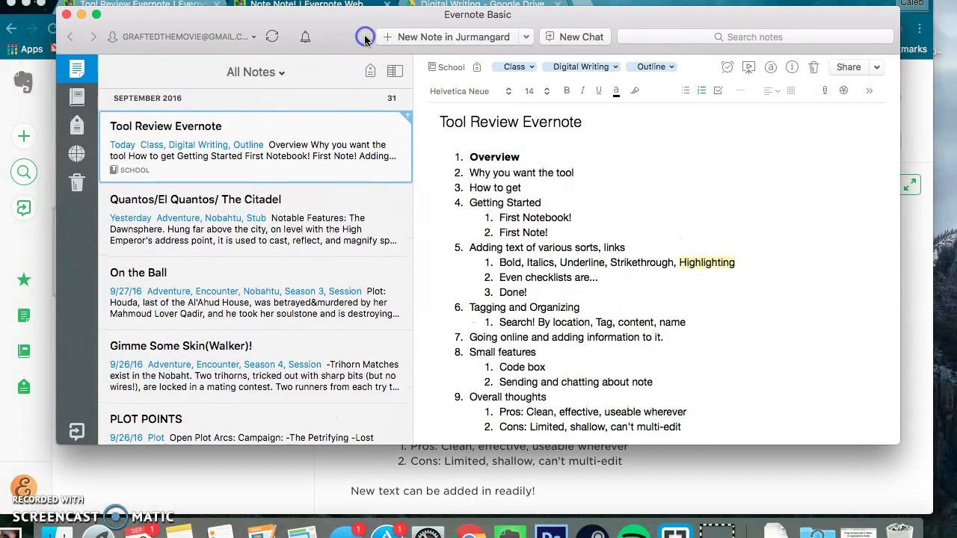
left_click(77, 155)
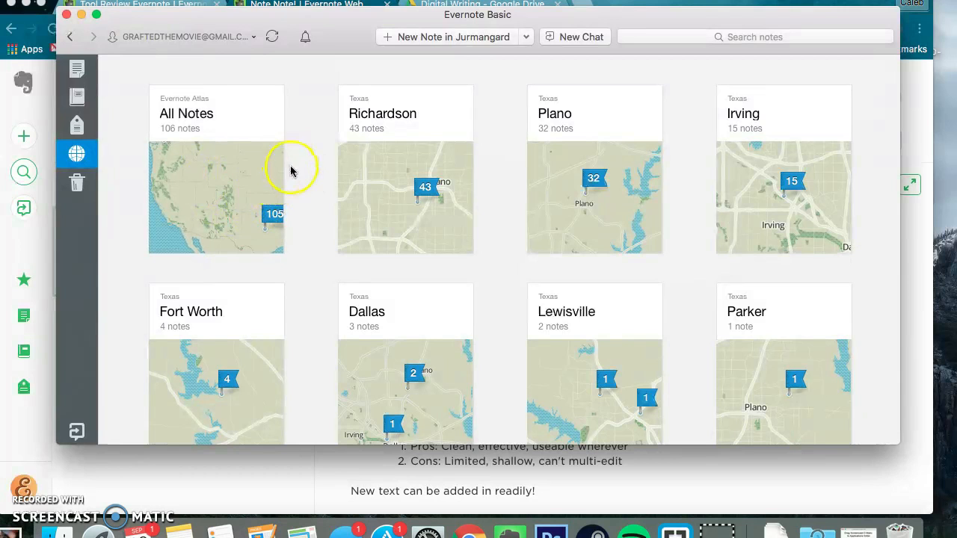
scroll(292, 172, "down", 1)
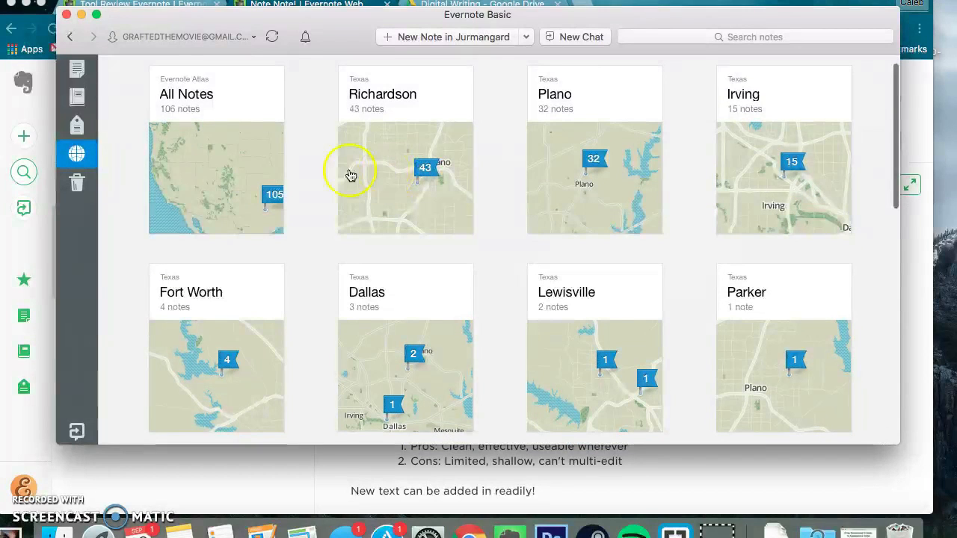
scroll(318, 169, "up", 1)
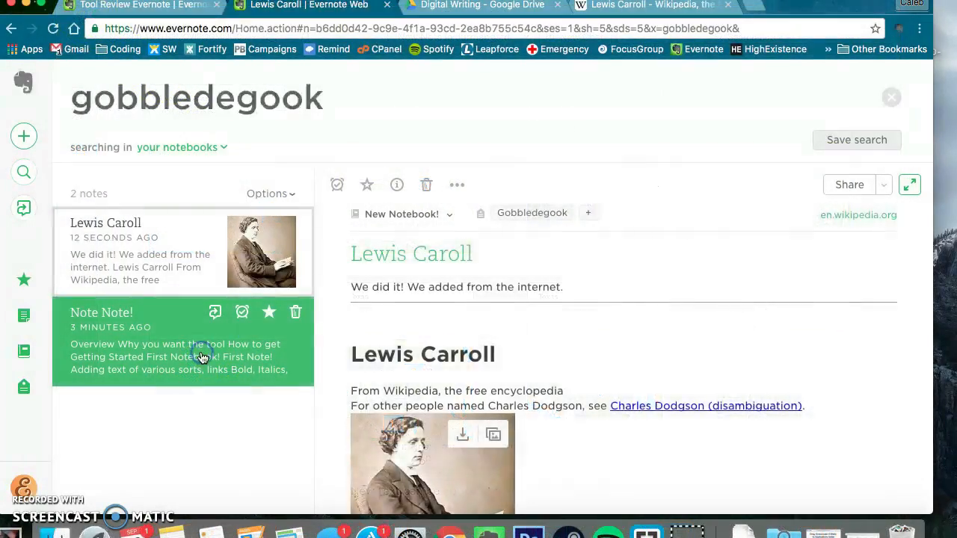
Step: Open "Note Note!" from the web search results to read its outline, and clear the search term
left_click(201, 352)
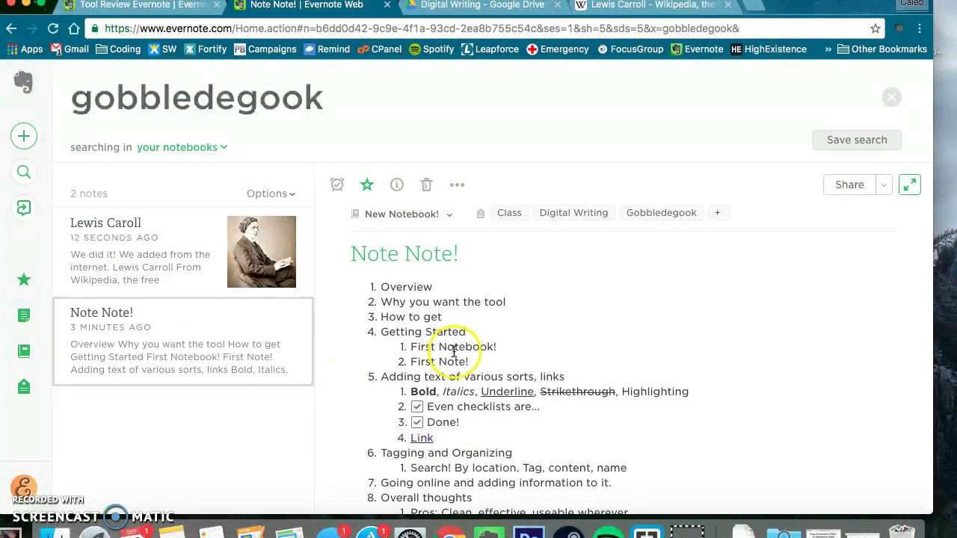
scroll(460, 364, "down", 3)
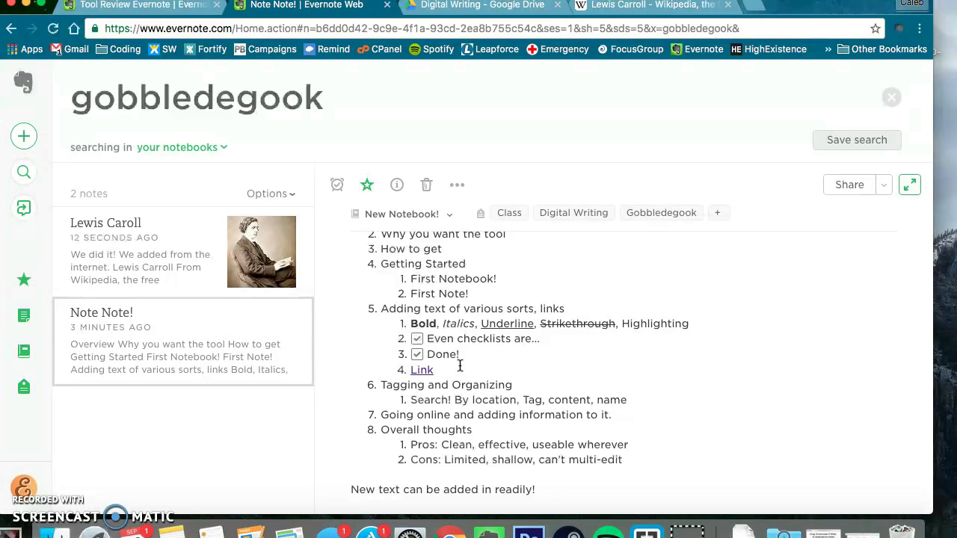
left_click(892, 98)
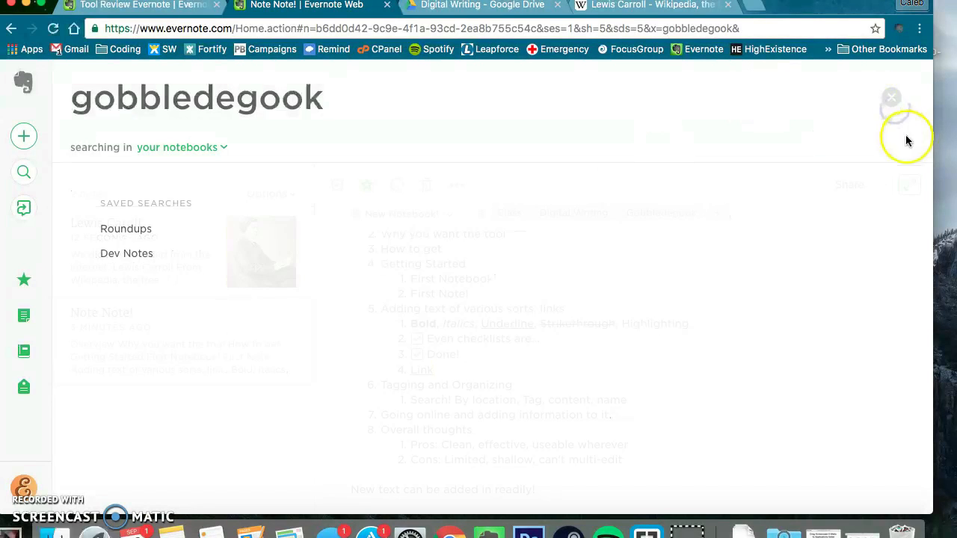
left_click(893, 95)
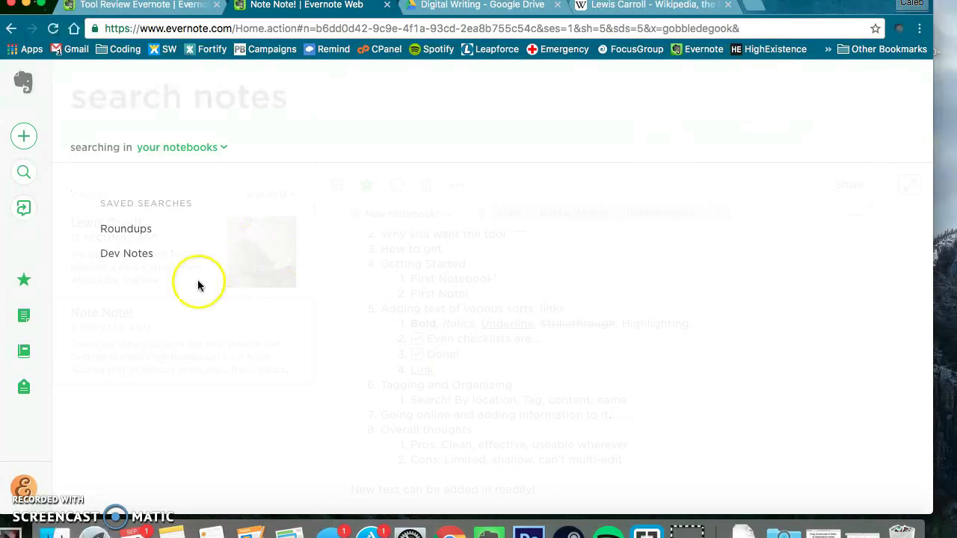
Step: Search the notebooks for "gobbledegook" and open the "Lewis Caroll" note from the results
left_click(171, 118)
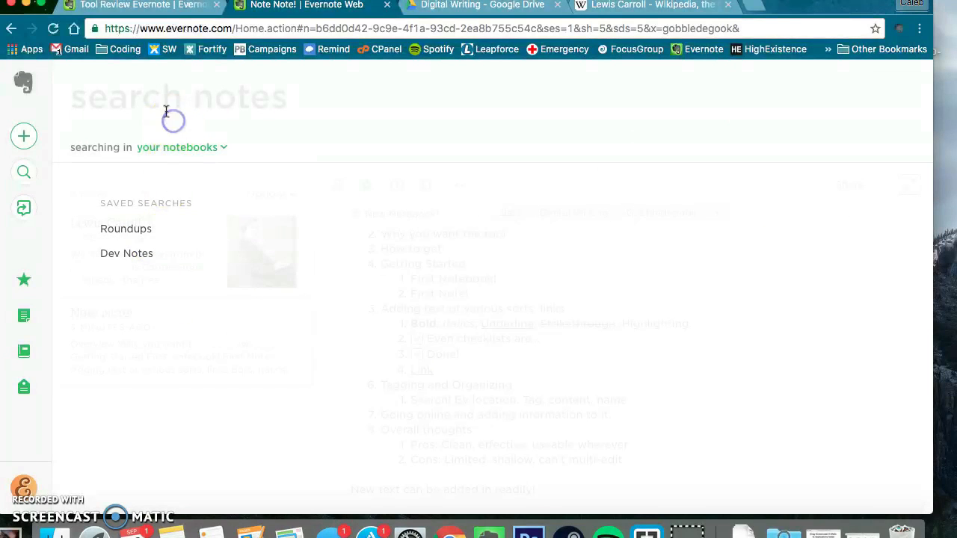
type("gobbled")
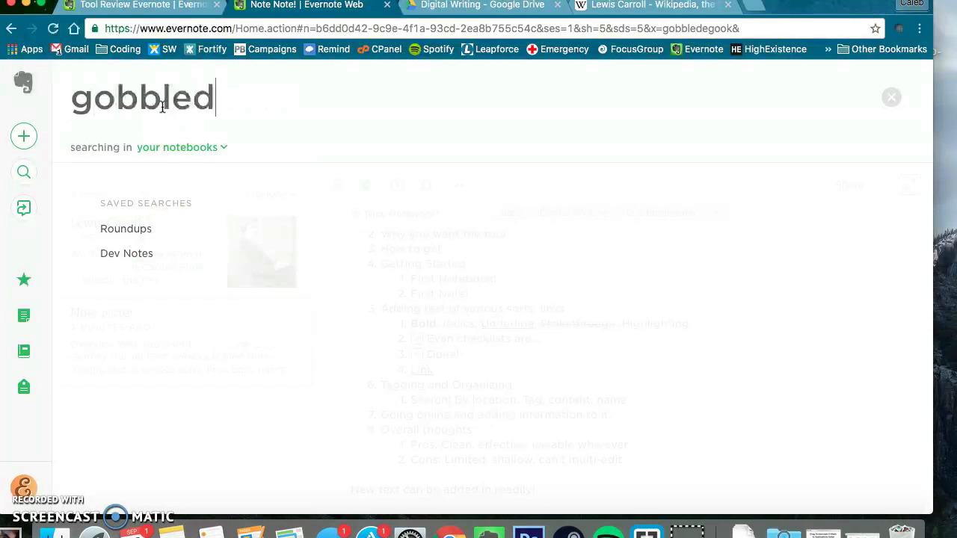
type("egook")
left_click(145, 245)
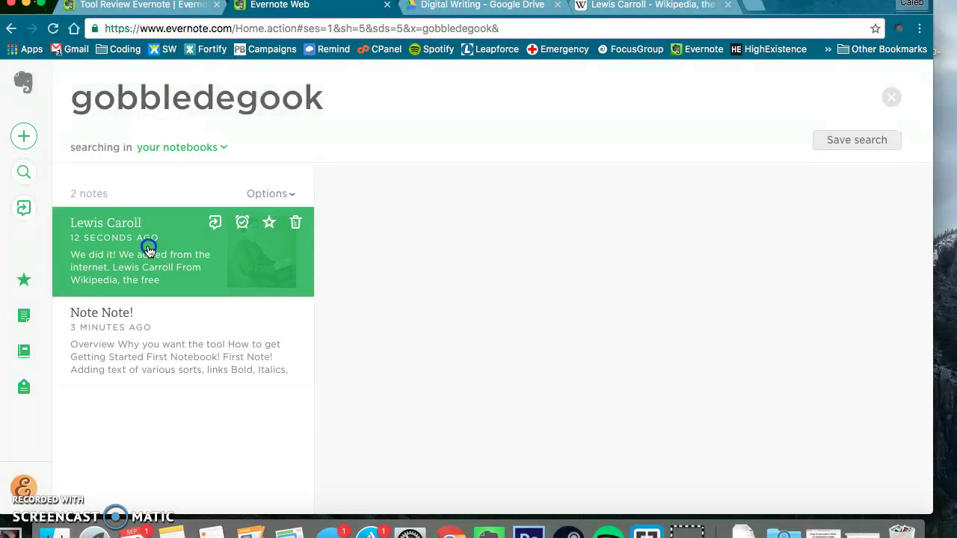
Step: Expand the "Lewis Caroll" note to full view and look through the clipped Wikipedia article
left_click(909, 185)
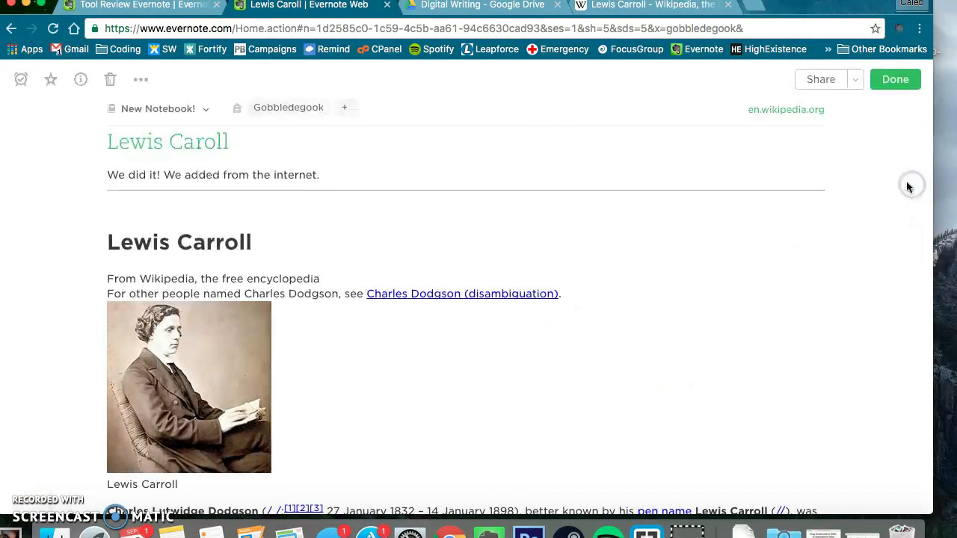
left_click(265, 292)
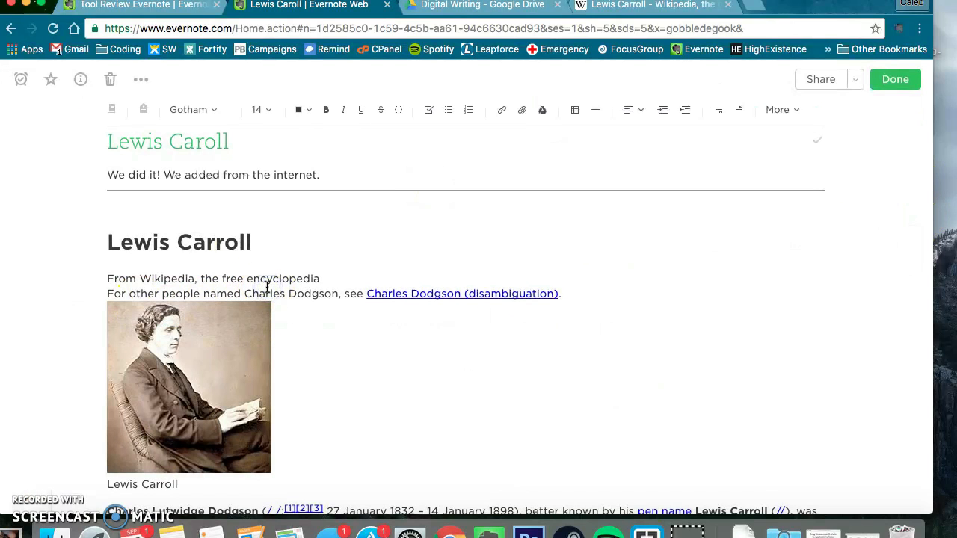
left_click(252, 359)
scroll(365, 239, "down", 3)
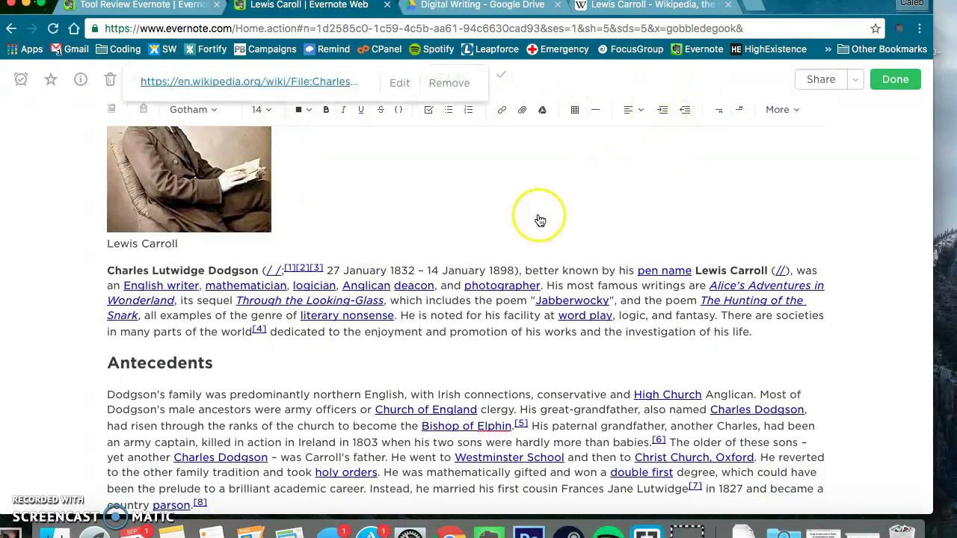
scroll(540, 220, "up", 3)
Step: Return to the "Tool Review Evernote" note and review its pros and cons, selecting "shallow", "useable wherever" and "can't multi-edit" in turn
key("ctrl+shift+Tab")
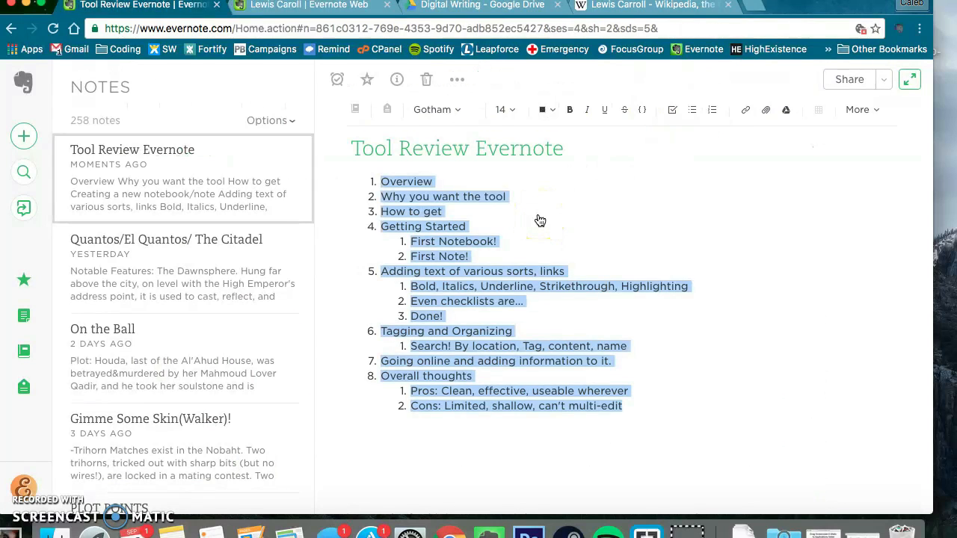
left_click(540, 366)
left_click(515, 388)
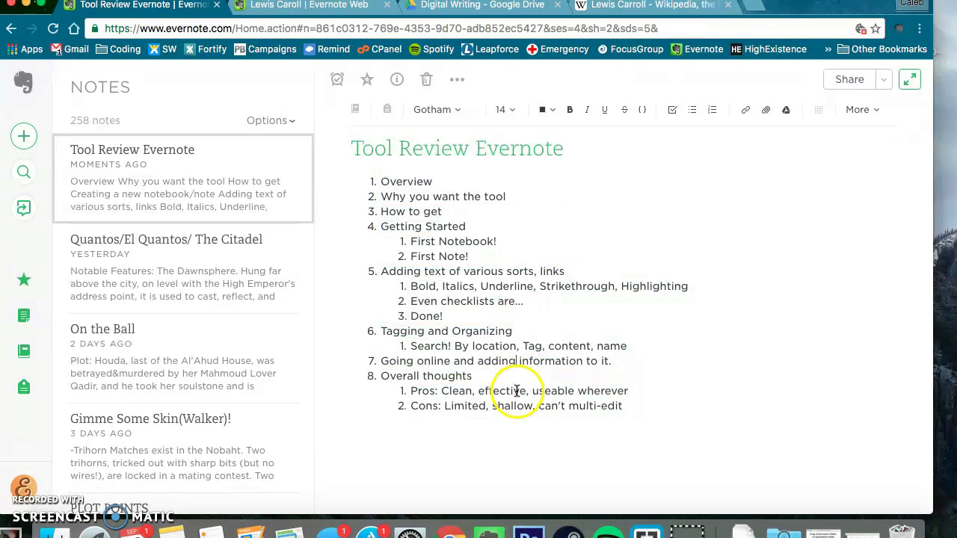
left_click(530, 391)
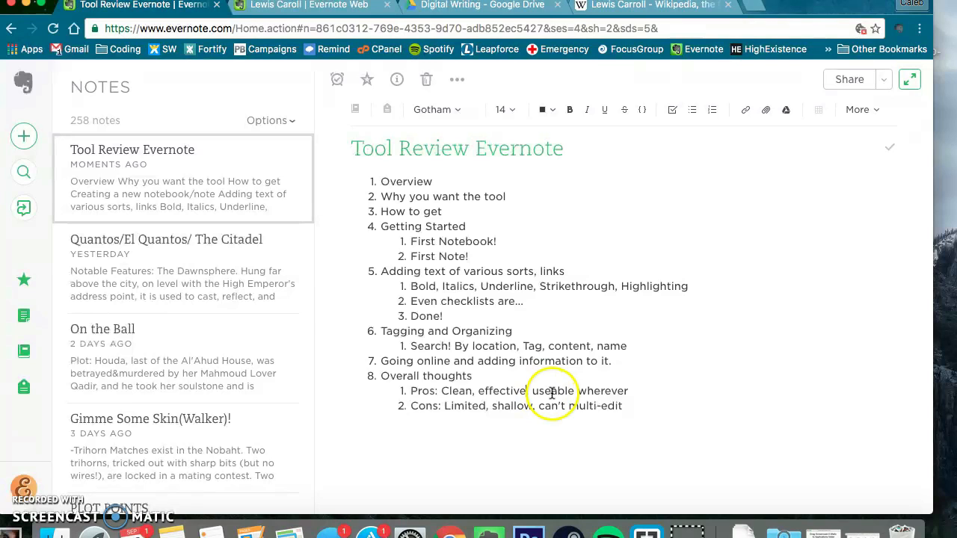
left_click(530, 391)
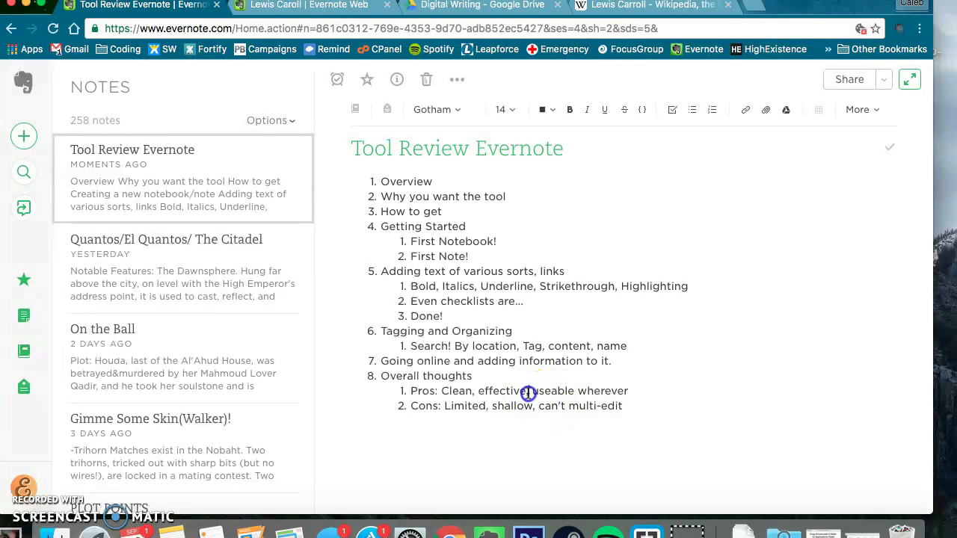
double_click(459, 406)
double_click(506, 406)
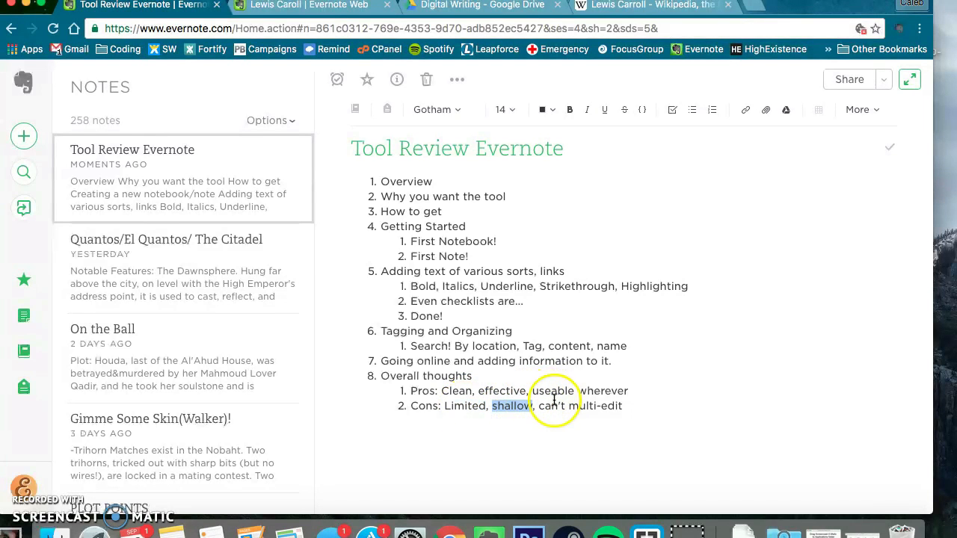
left_click_drag(533, 391, 630, 391)
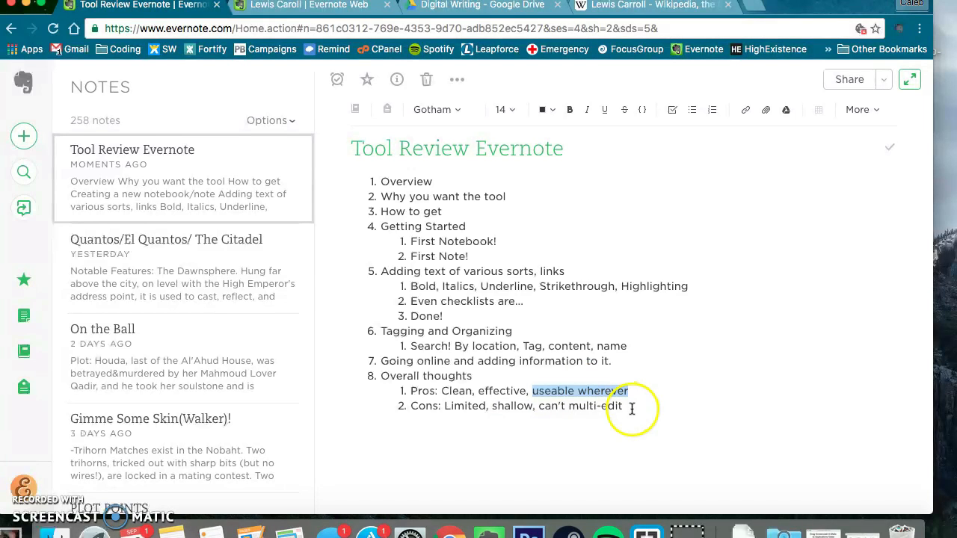
left_click_drag(624, 406, 538, 404)
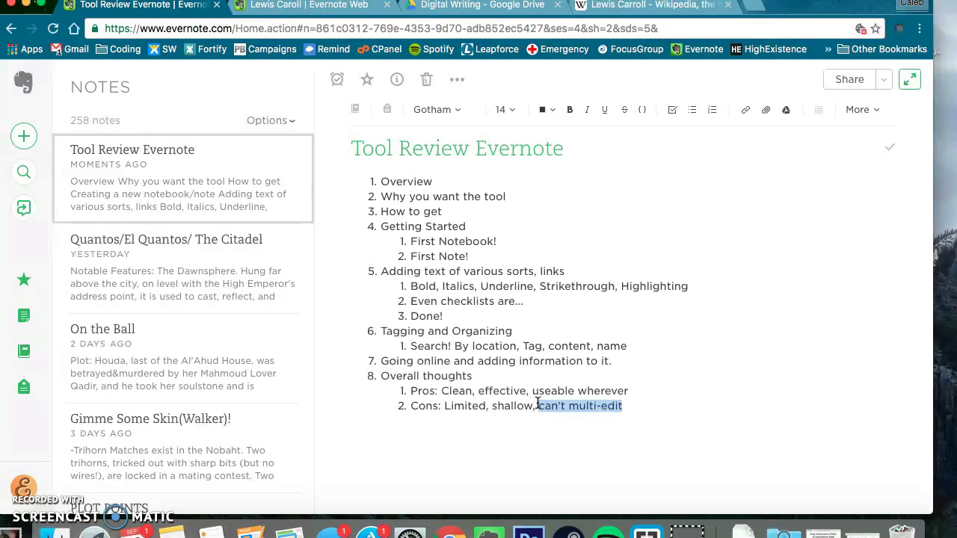